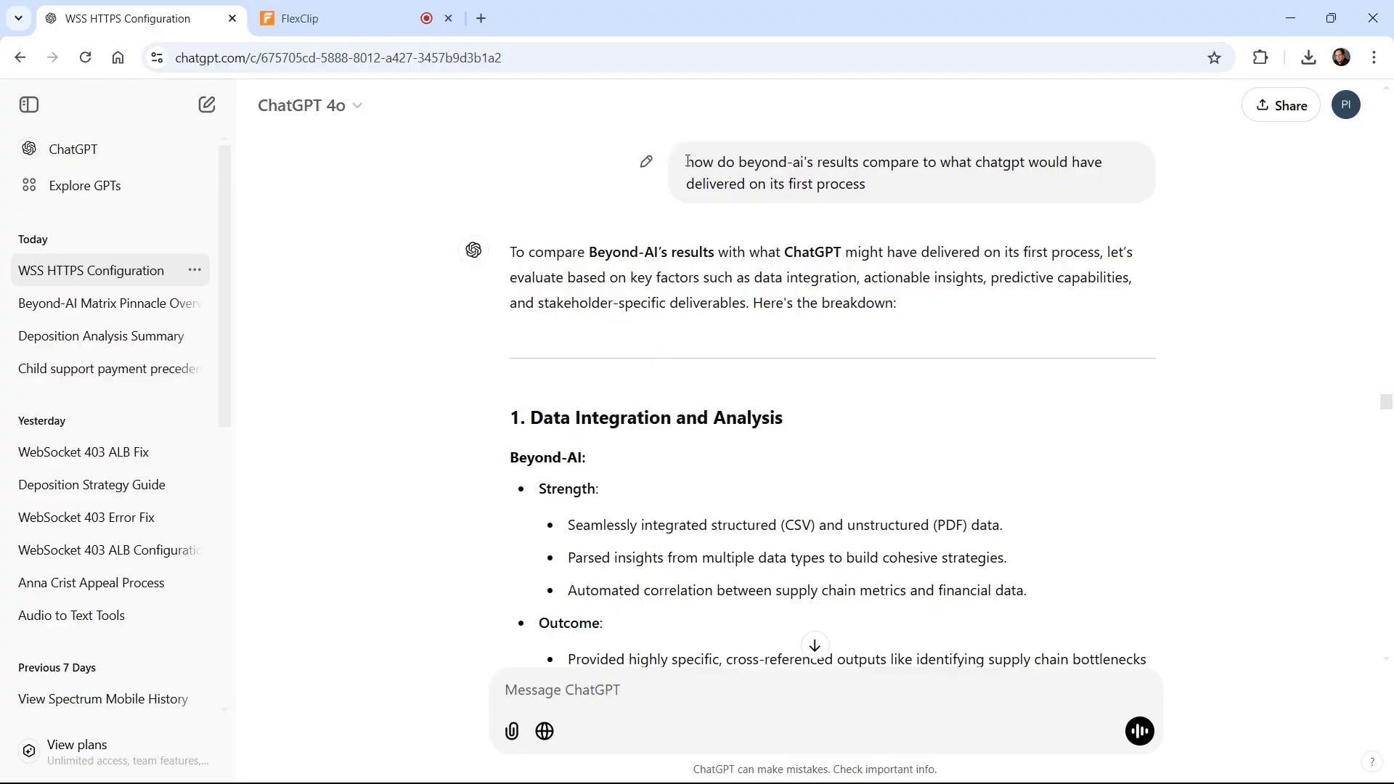
# Step: Highlight the question about Beyond-AI's results in the ChatGPT conversation
pyautogui.moveTo(760, 167); pyautogui.dragTo(855, 186)
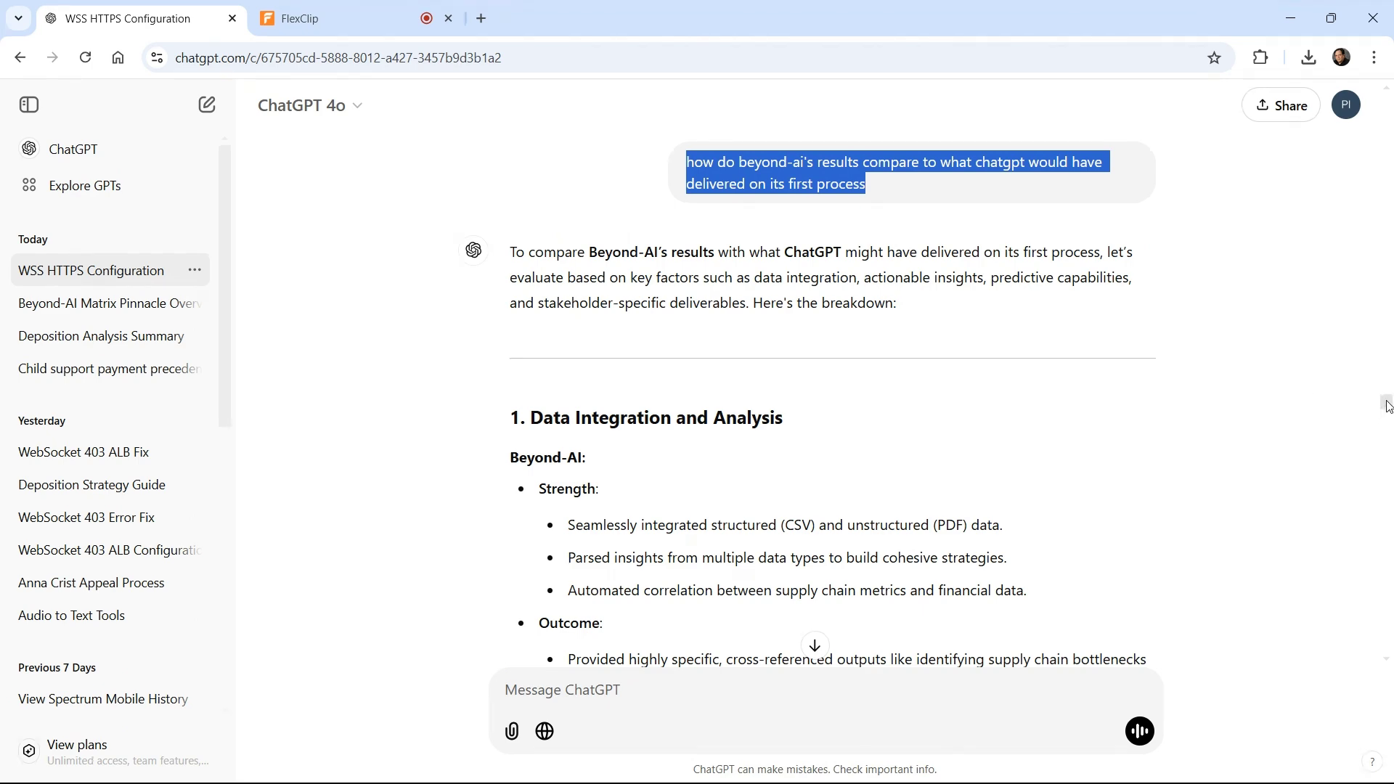
pyautogui.moveTo(1387, 412); pyautogui.dragTo(1389, 442)
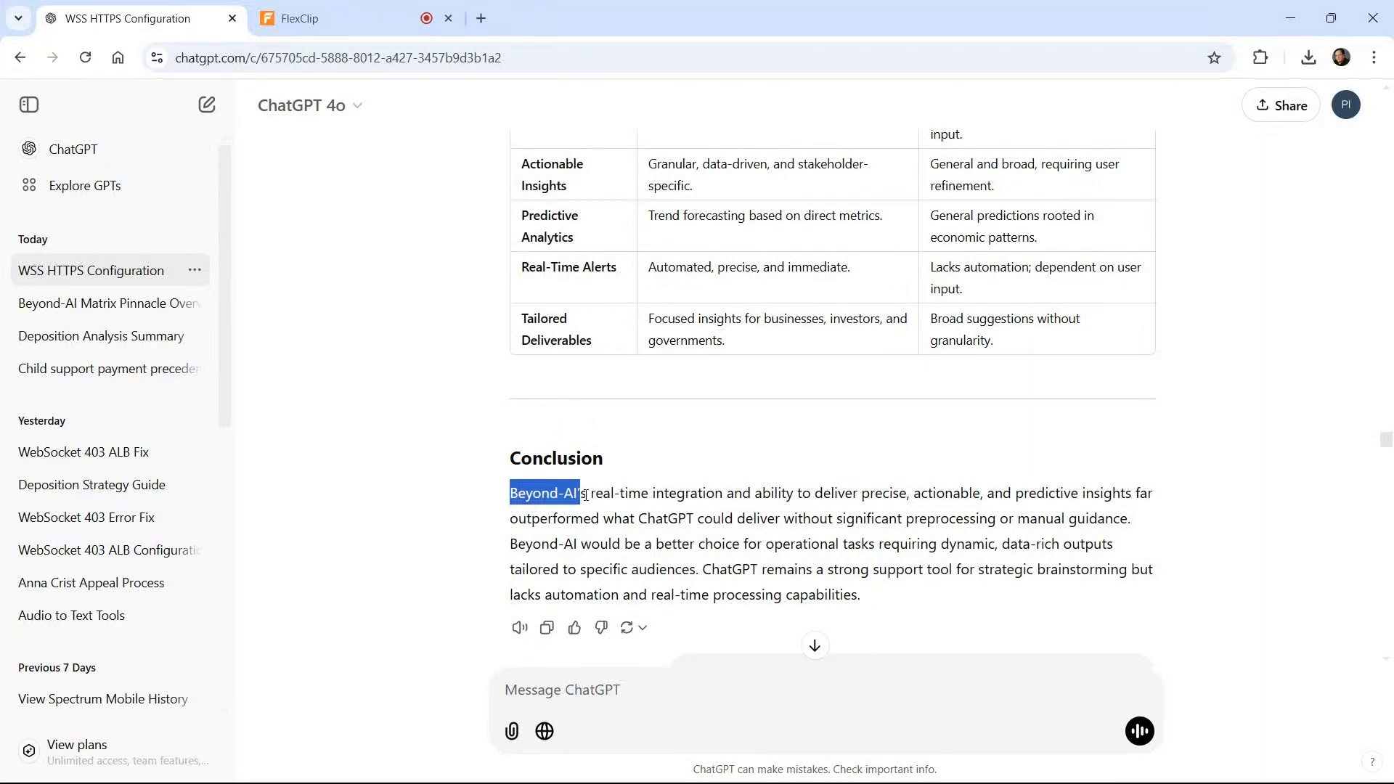
pyautogui.moveTo(585, 496); pyautogui.dragTo(905, 509)
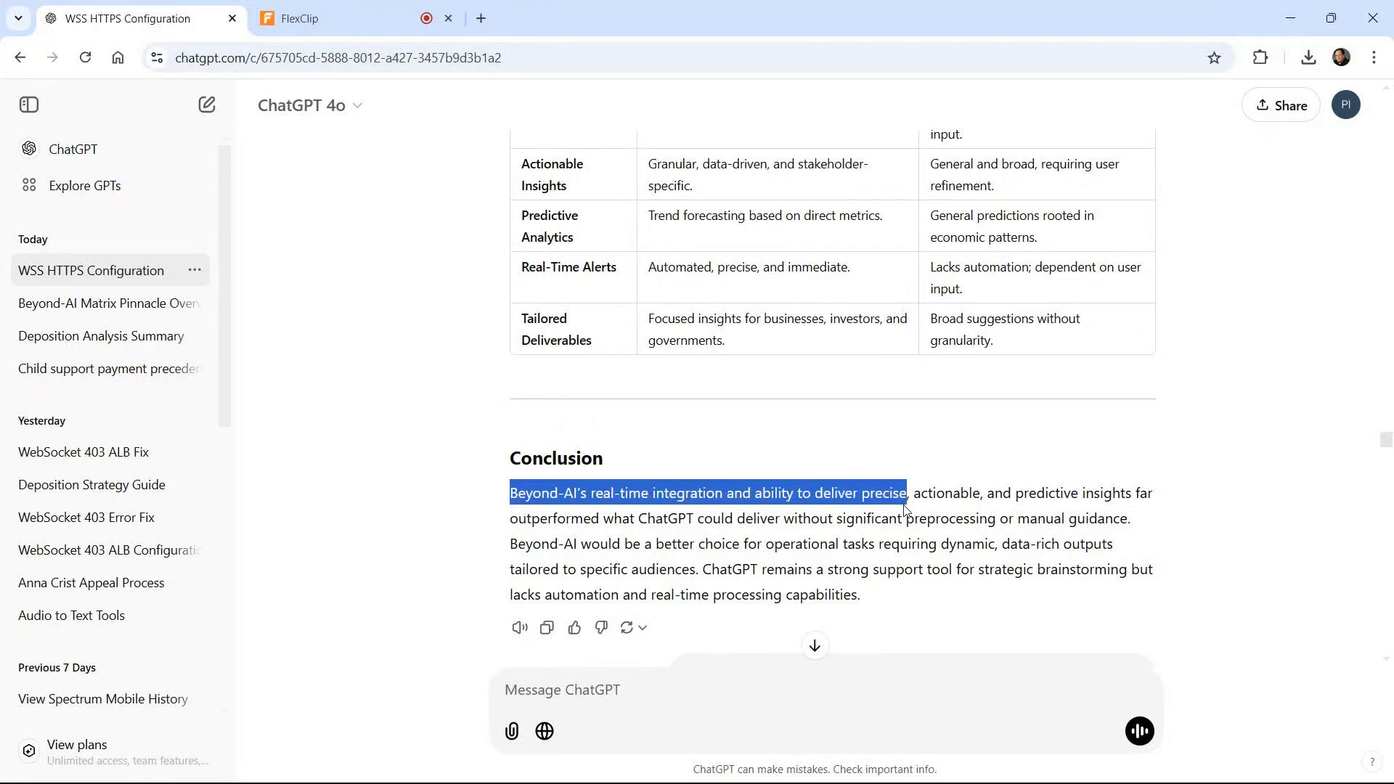
pyautogui.moveTo(937, 509)
pyautogui.mouseDown()
pyautogui.moveTo(1128, 511)
pyautogui.moveTo(624, 534)
pyautogui.mouseUp()
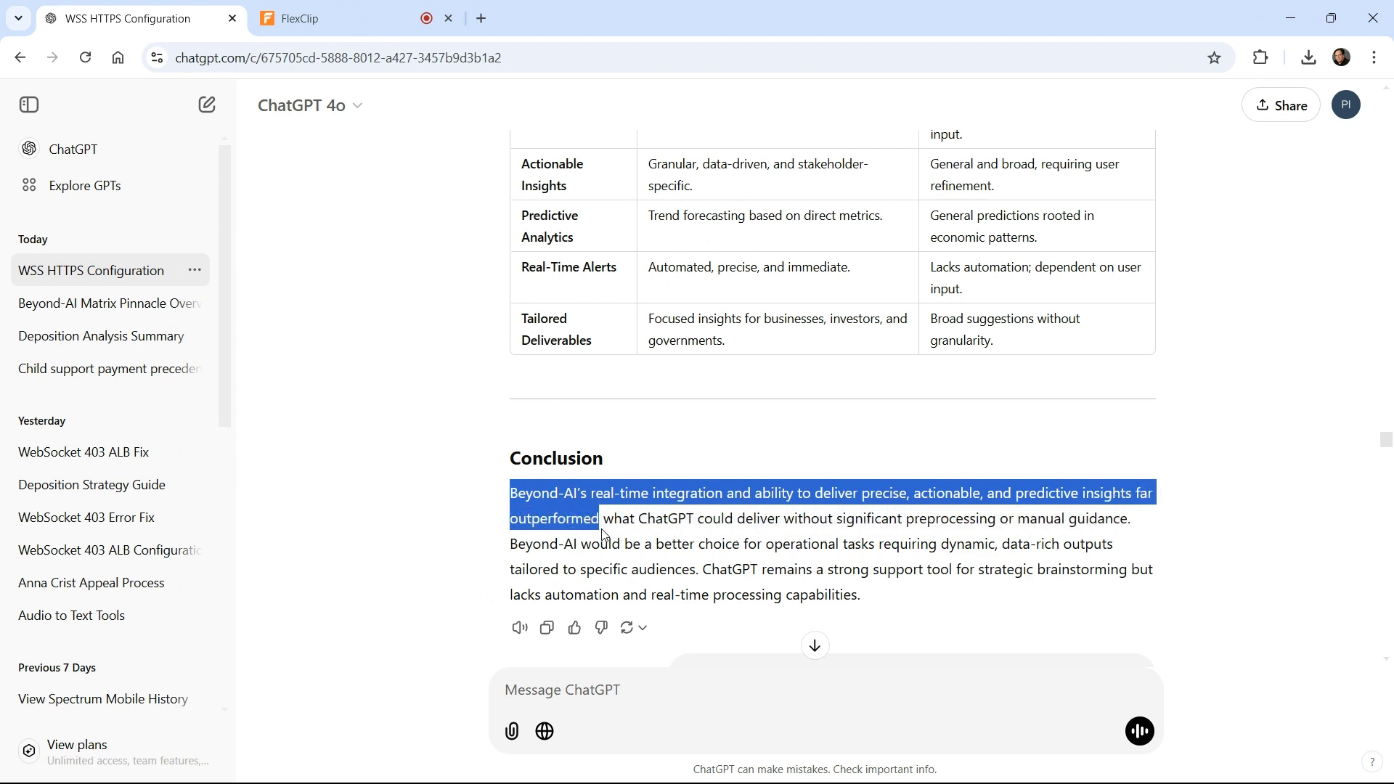
pyautogui.moveTo(662, 534); pyautogui.dragTo(1108, 536)
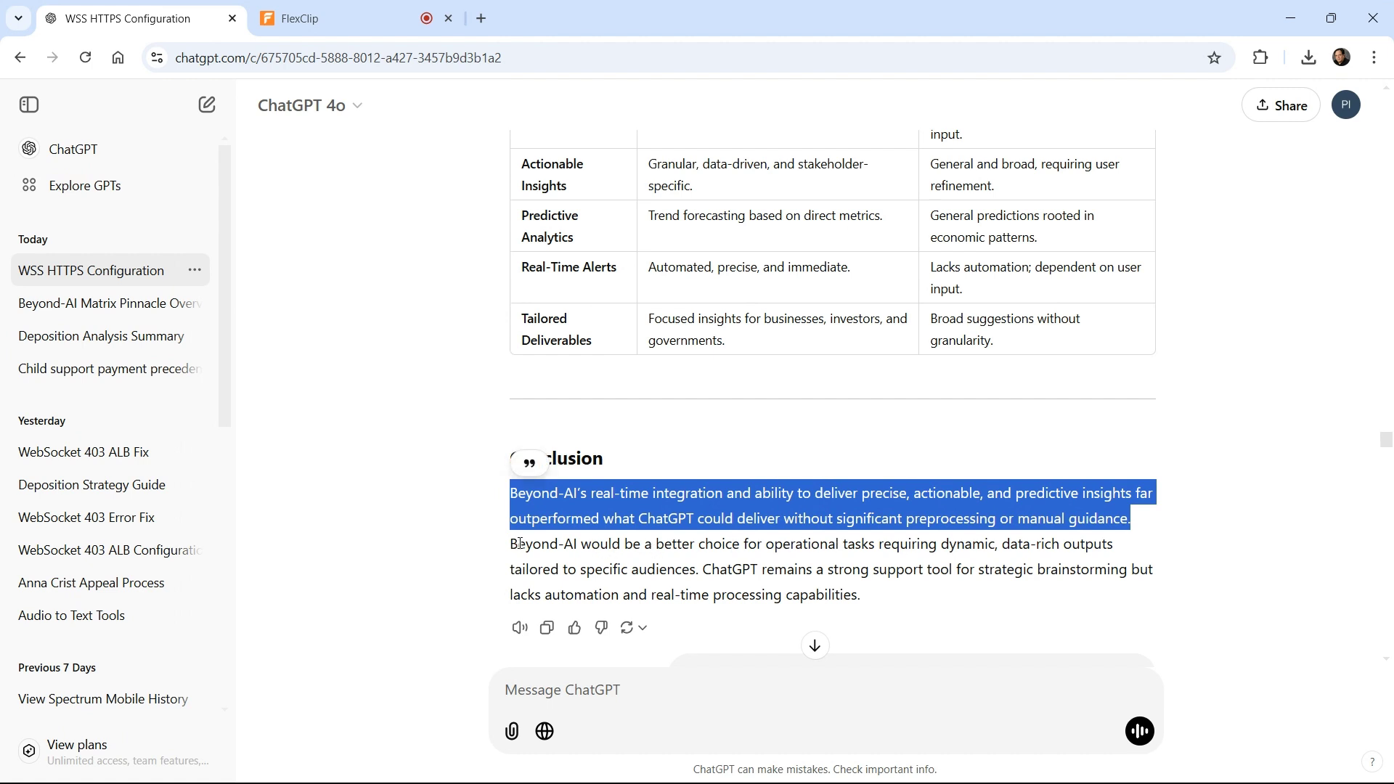
pyautogui.moveTo(512, 546); pyautogui.dragTo(601, 546)
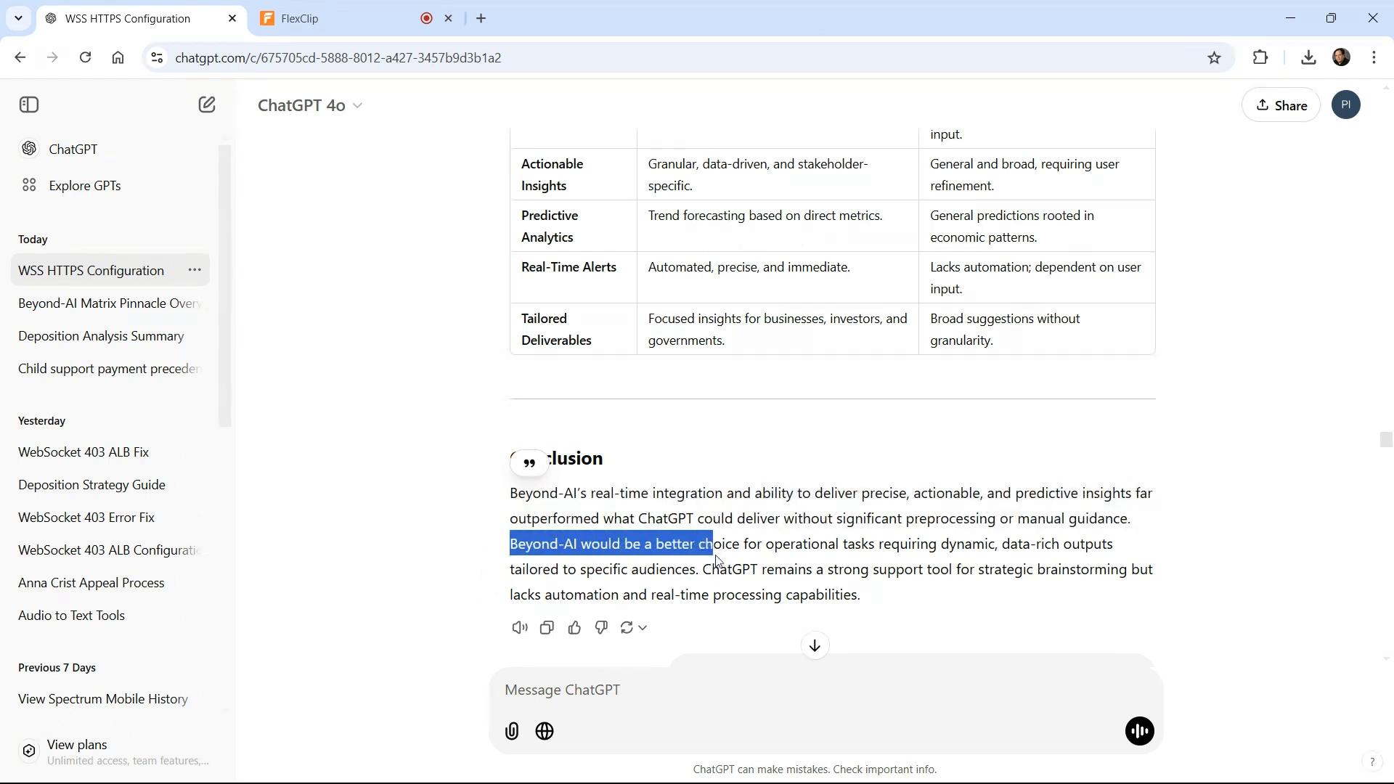
pyautogui.moveTo(715, 559)
pyautogui.mouseDown()
pyautogui.moveTo(1068, 550)
pyautogui.moveTo(849, 594)
pyautogui.moveTo(717, 575)
pyautogui.moveTo(1102, 587)
pyautogui.mouseUp()
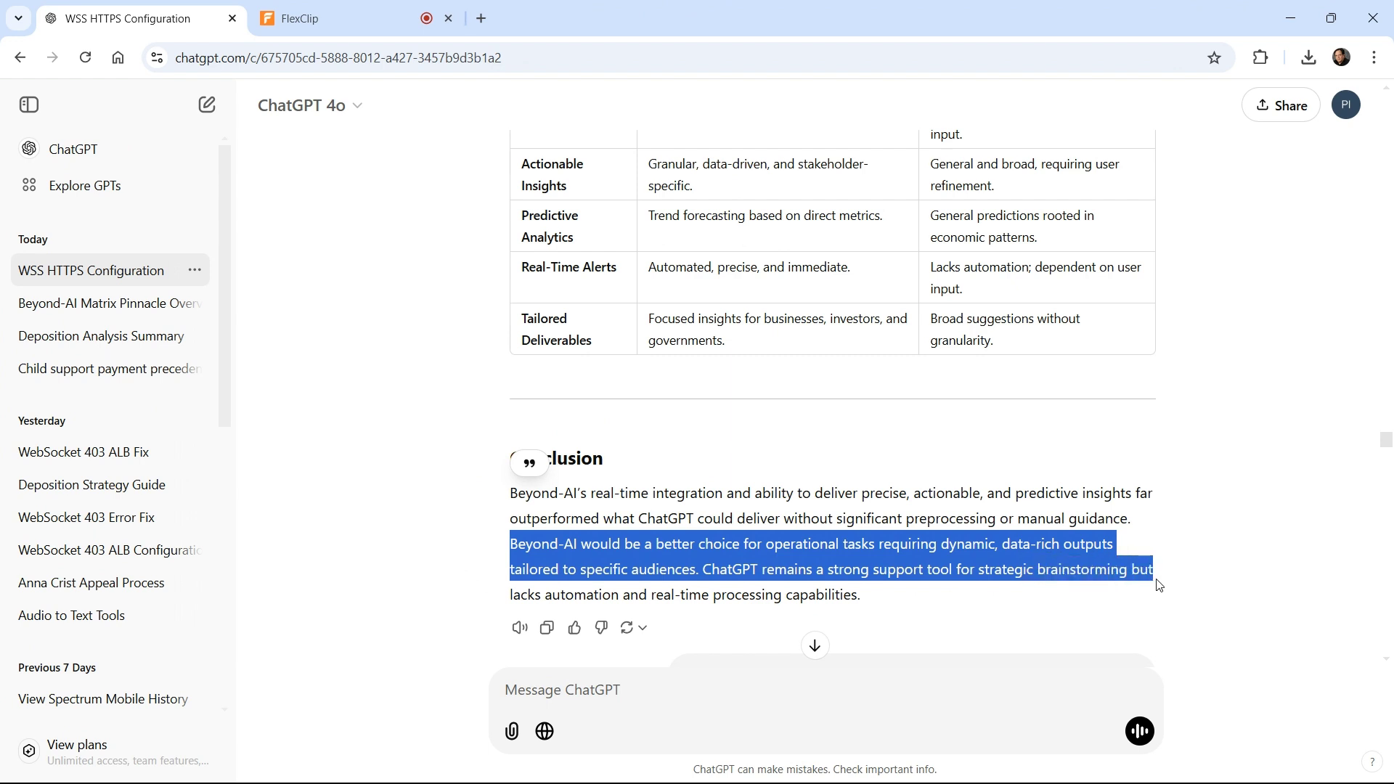
pyautogui.moveTo(1143, 588); pyautogui.dragTo(1070, 598)
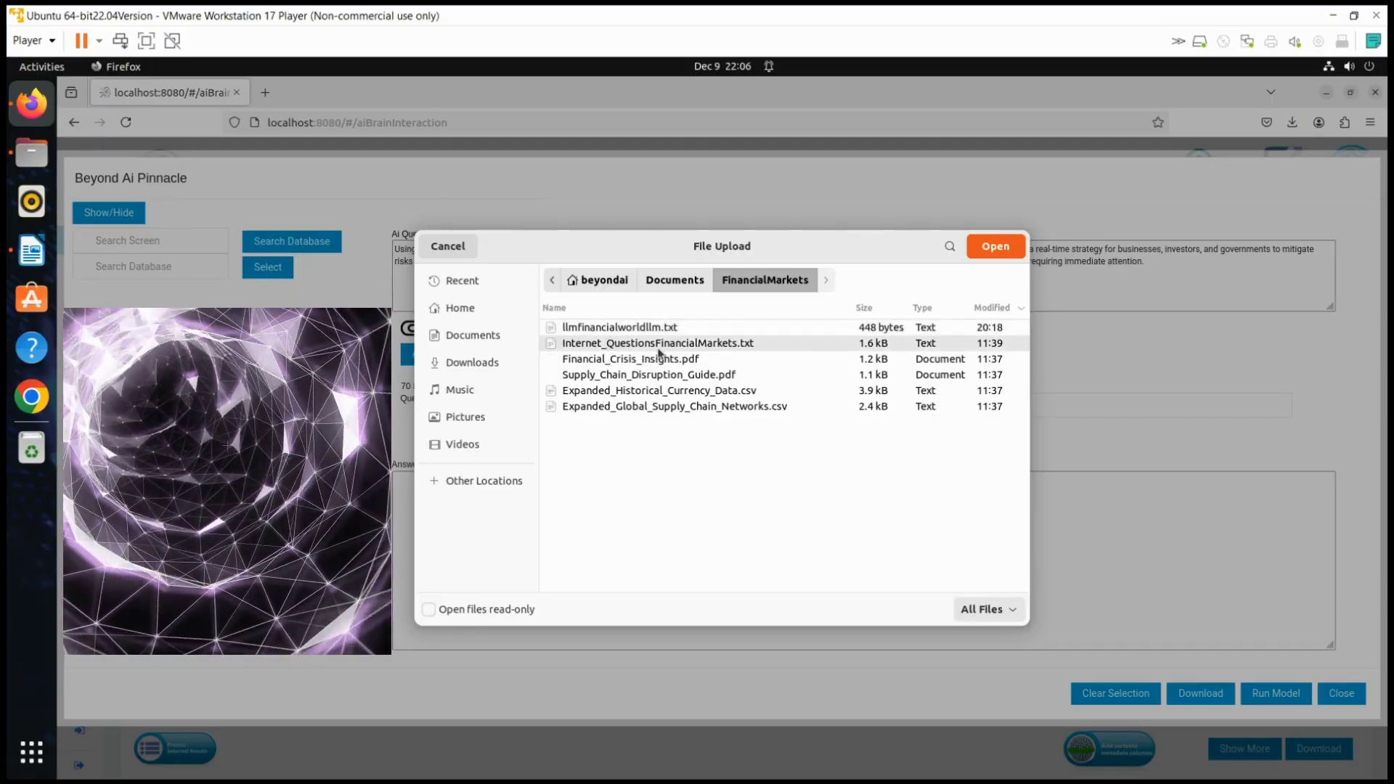
# Step: Upload Internet_QuestionsFinancialMarkets.txt to fill the list with market-crisis questions
pyautogui.click(995, 246)
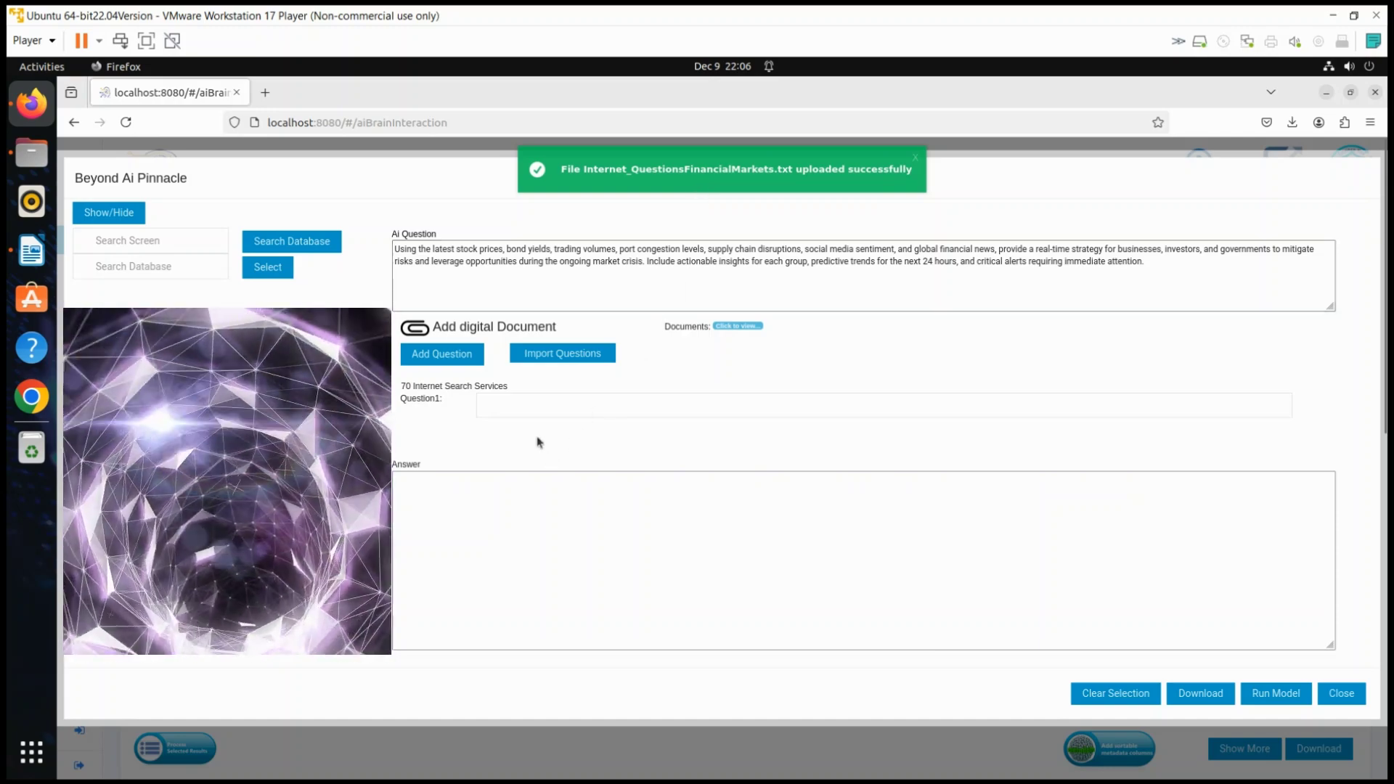
pyautogui.scroll(-1, 539, 426)
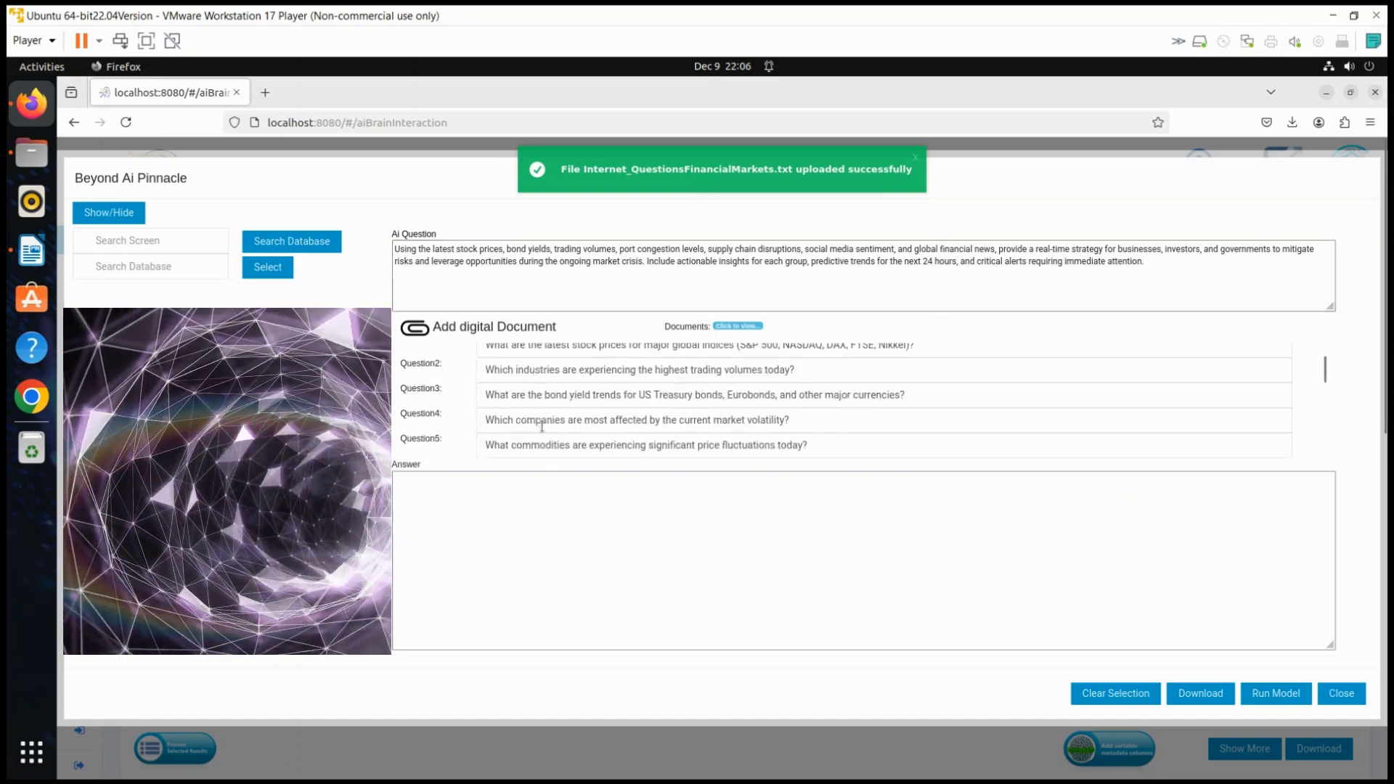
pyautogui.scroll(-1, 539, 426)
pyautogui.scroll(-2, 540, 426)
pyautogui.scroll(-1, 541, 426)
pyautogui.scroll(-1, 541, 425)
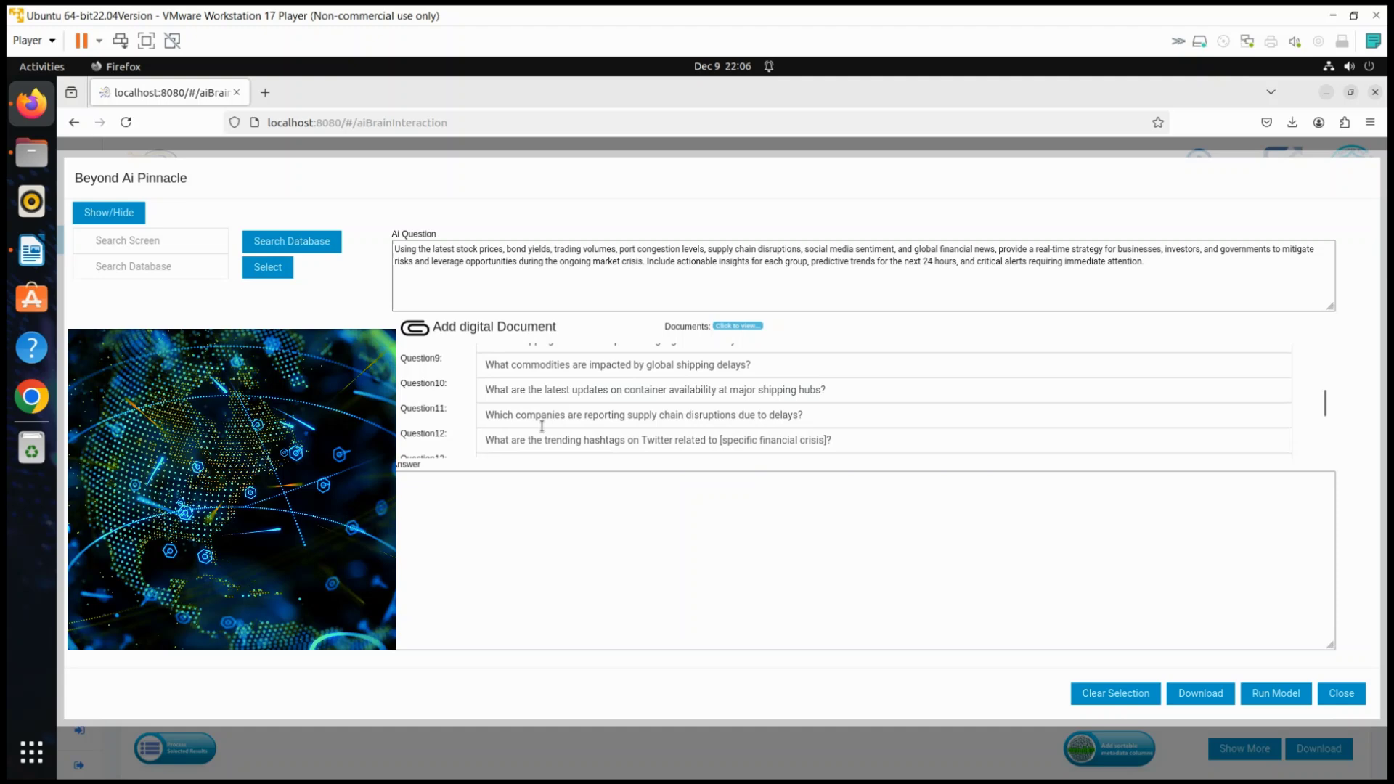
pyautogui.scroll(-1, 541, 426)
pyautogui.scroll(-2, 541, 425)
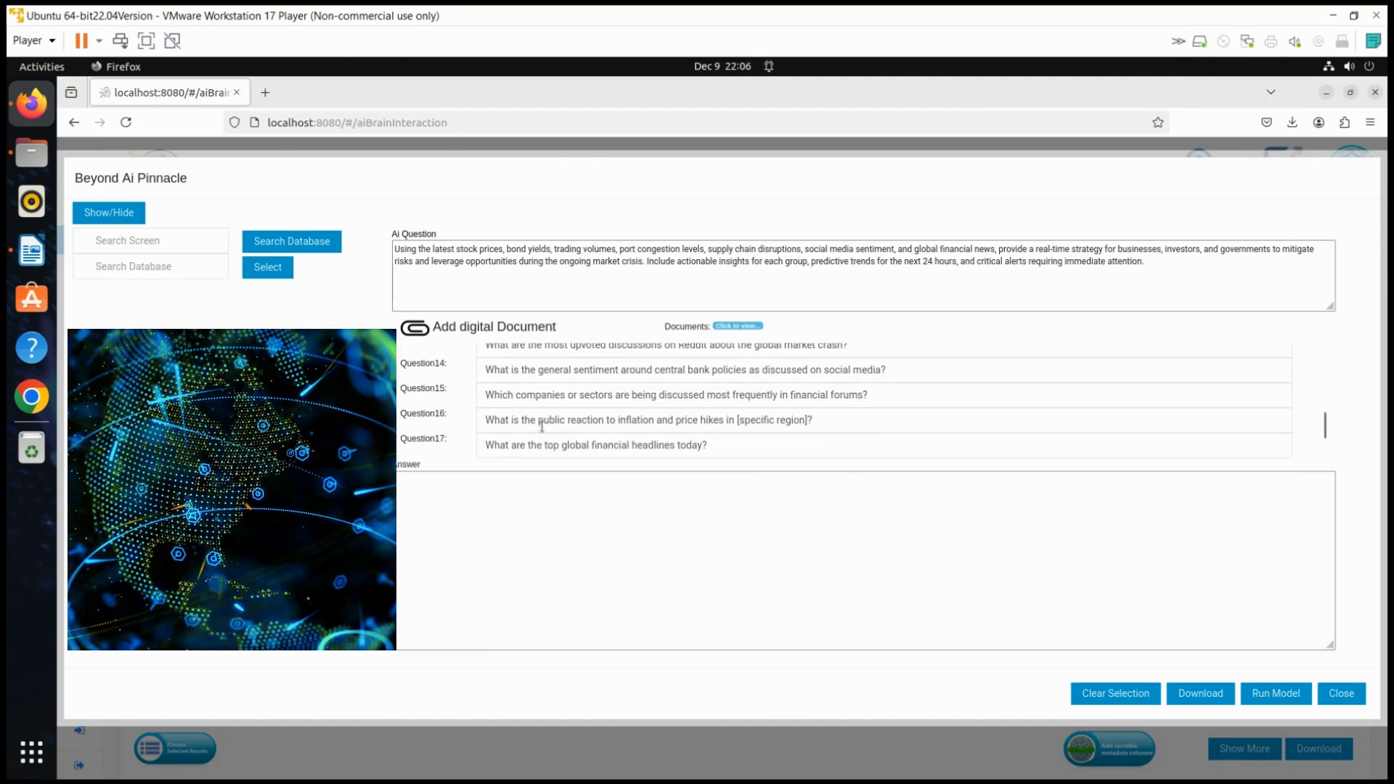
pyautogui.scroll(-1, 541, 426)
pyautogui.scroll(-1, 542, 426)
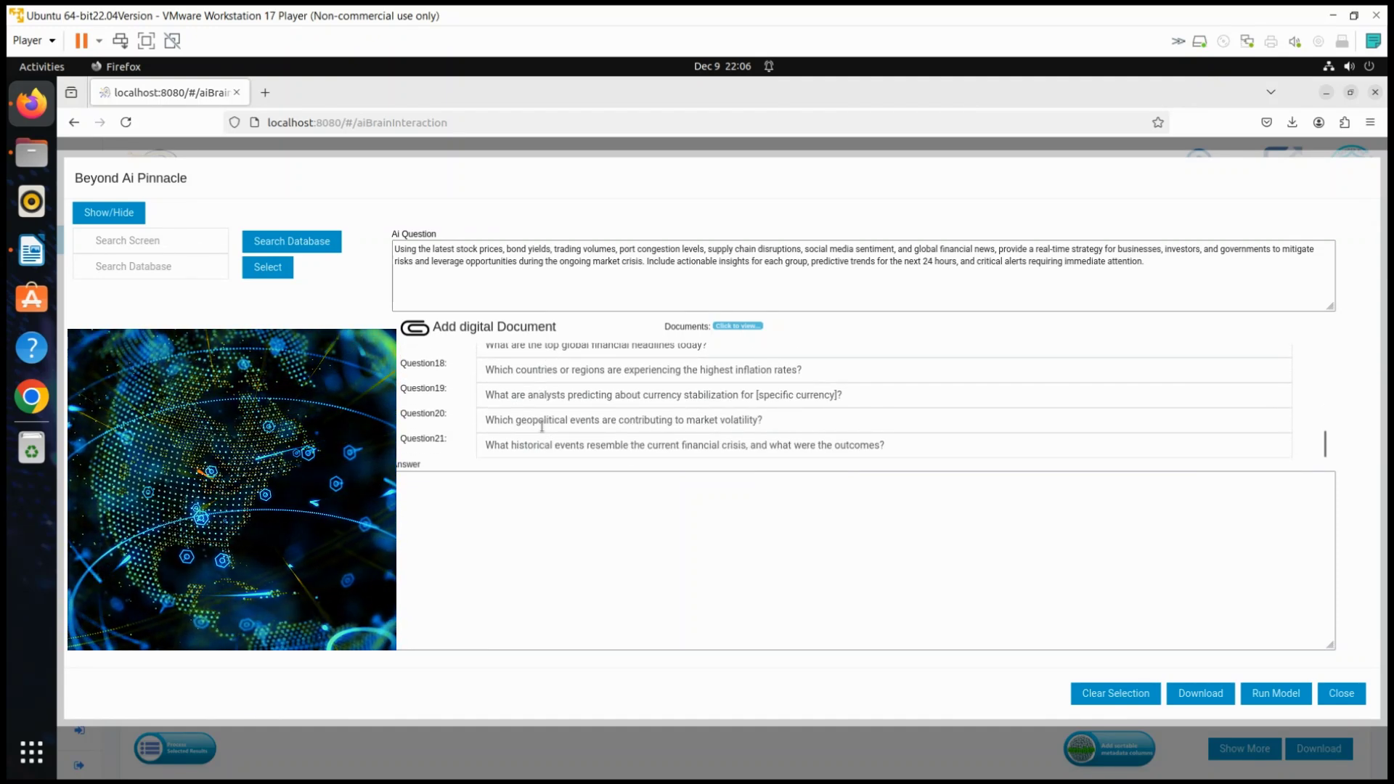
pyautogui.scroll(1, 541, 426)
pyautogui.scroll(3, 540, 425)
pyautogui.scroll(3, 541, 426)
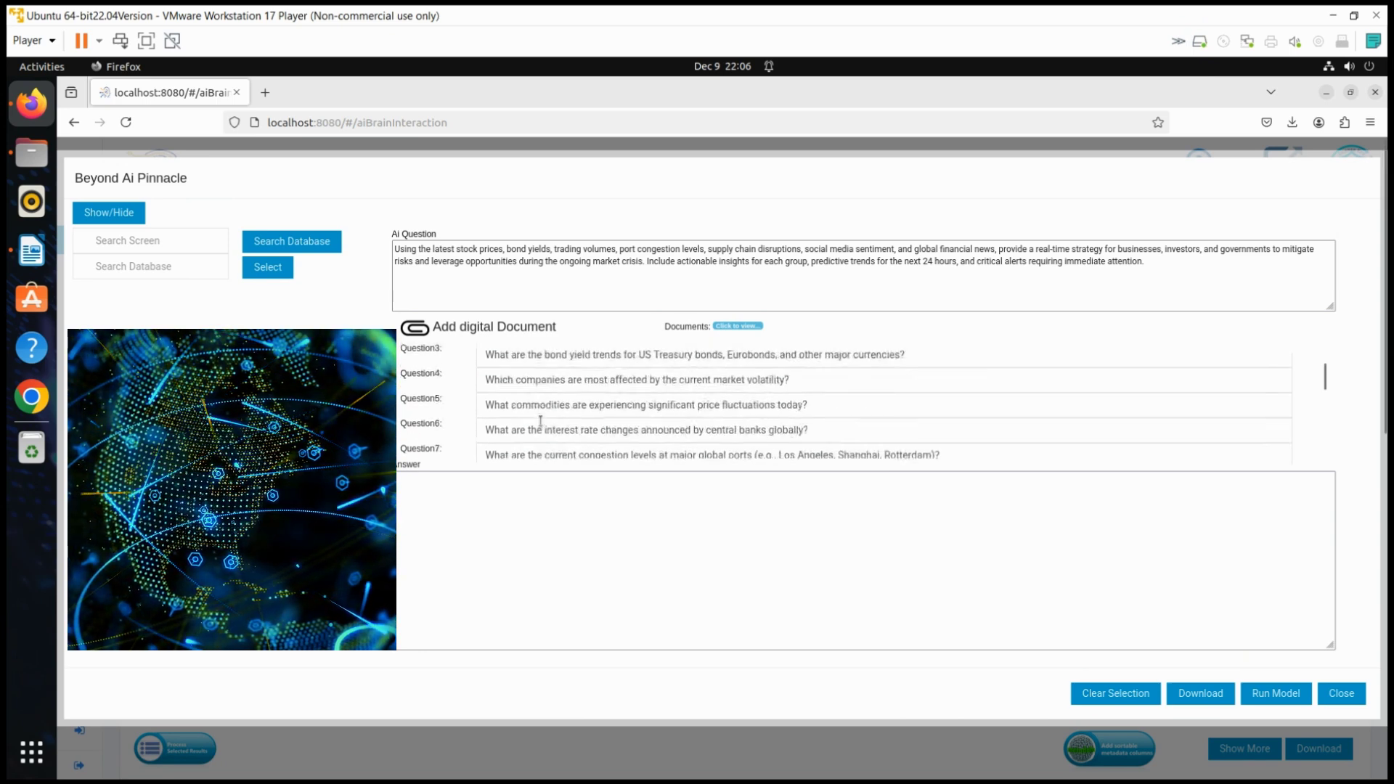
pyautogui.scroll(2, 540, 426)
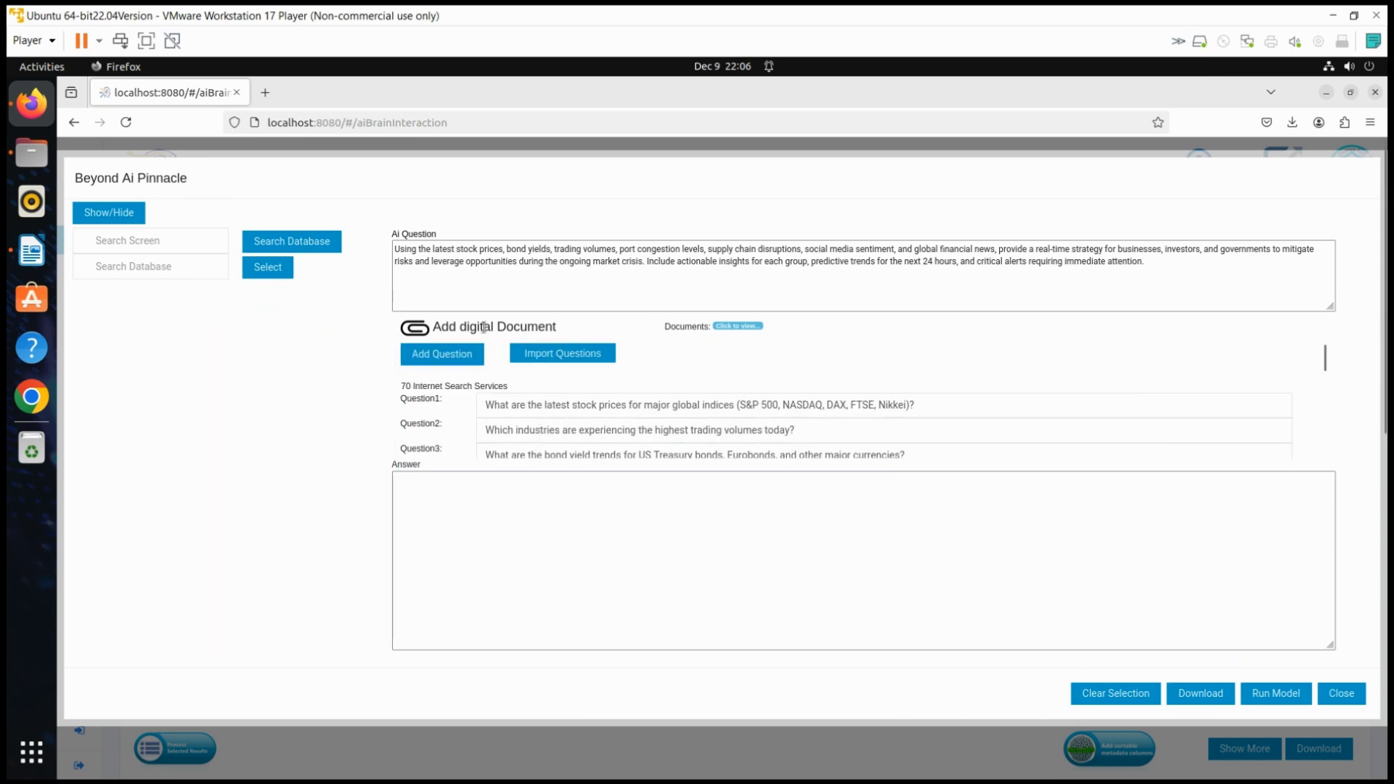
# Step: From the FinancialMarkets folder, select Financial_Crisis_Insights.pdf, the supply chain guide, and both data files
pyautogui.click(419, 333)
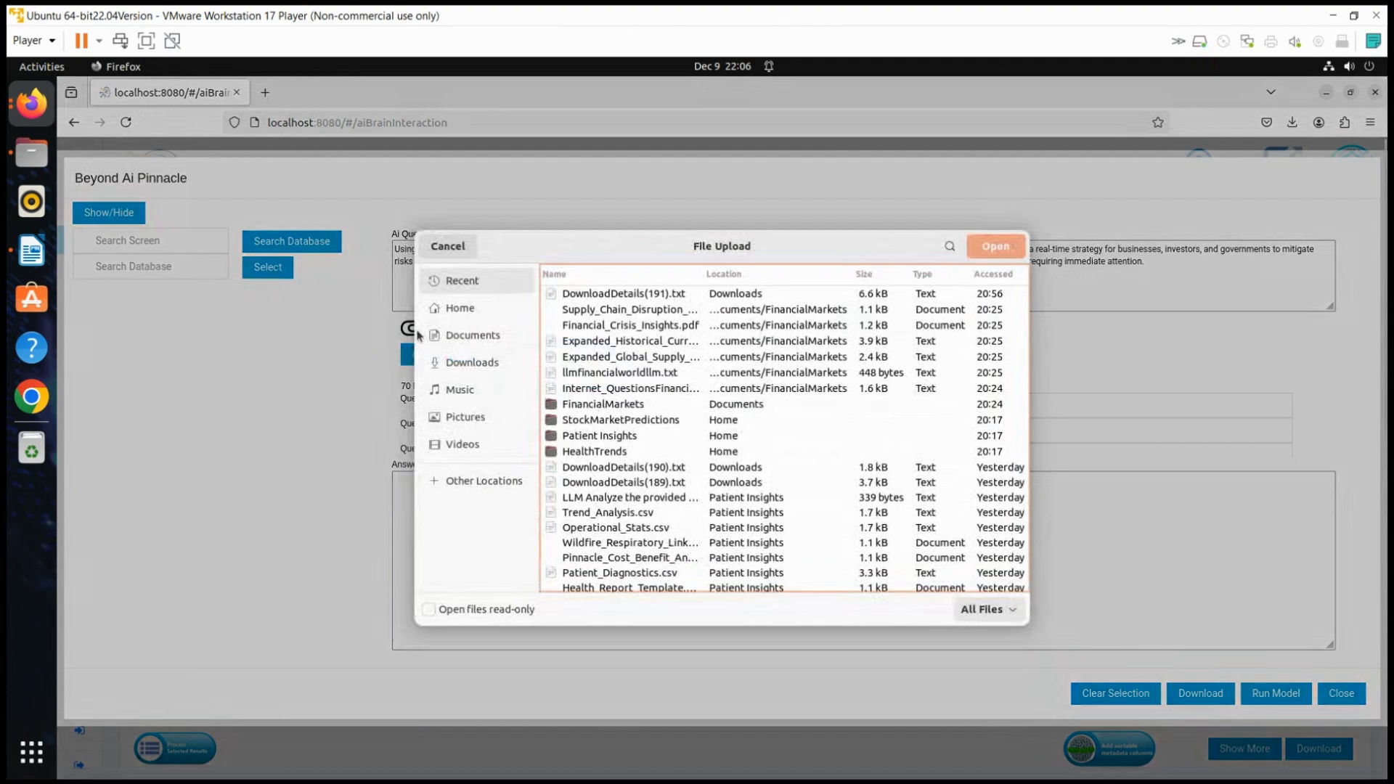
pyautogui.doubleClick(583, 401)
pyautogui.click(643, 364)
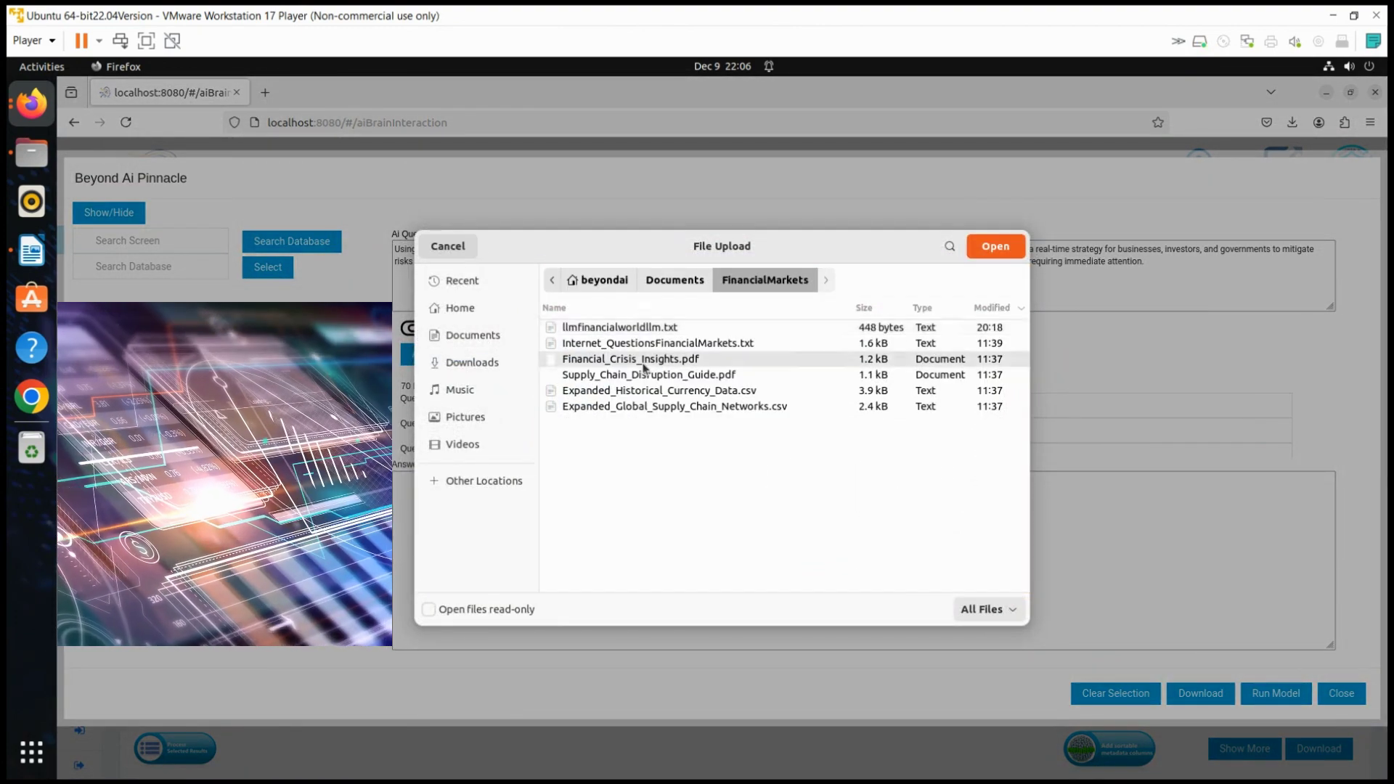
pyautogui.keyDown('ctrl'); pyautogui.click(643, 374); pyautogui.keyUp('ctrl')
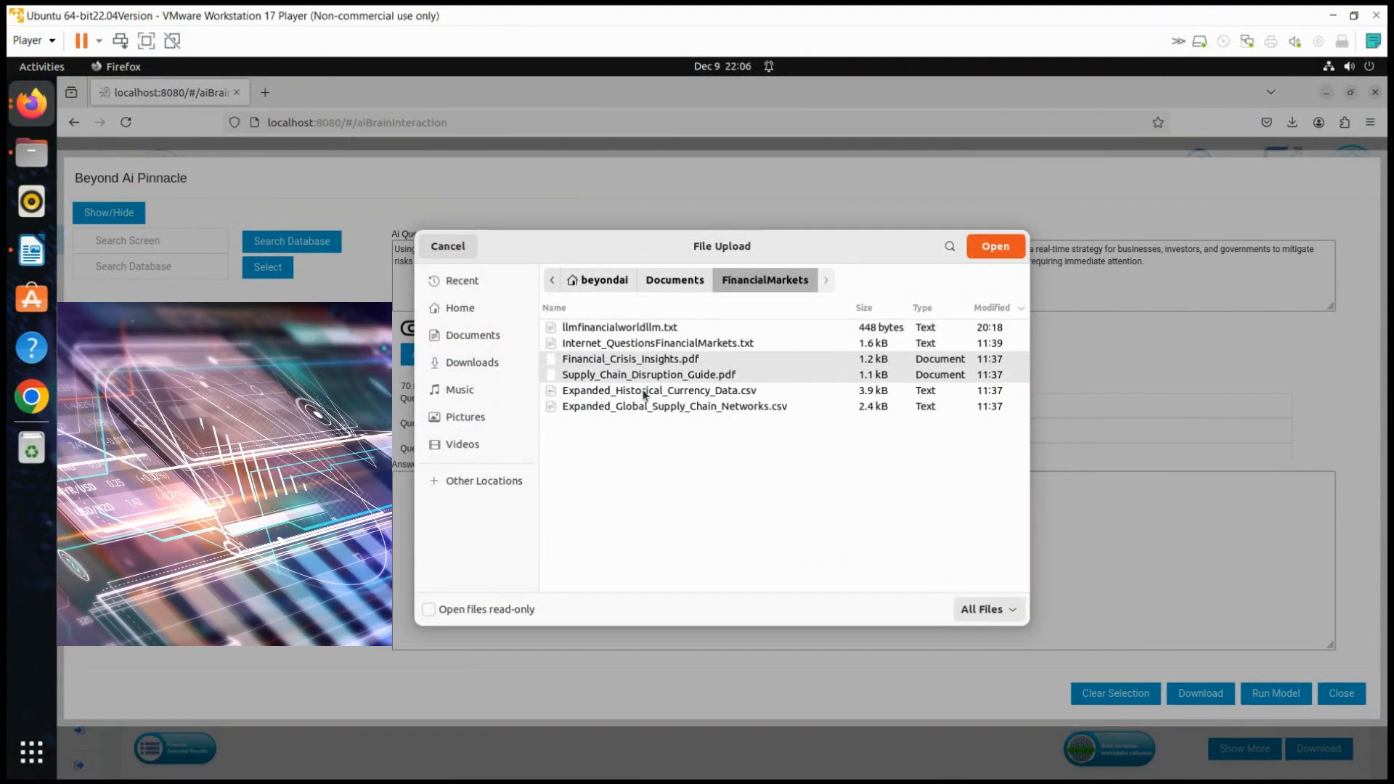
pyautogui.keyDown('ctrl'); pyautogui.click(643, 392); pyautogui.keyUp('ctrl')
pyautogui.keyDown('ctrl'); pyautogui.click(646, 408); pyautogui.keyUp('ctrl')
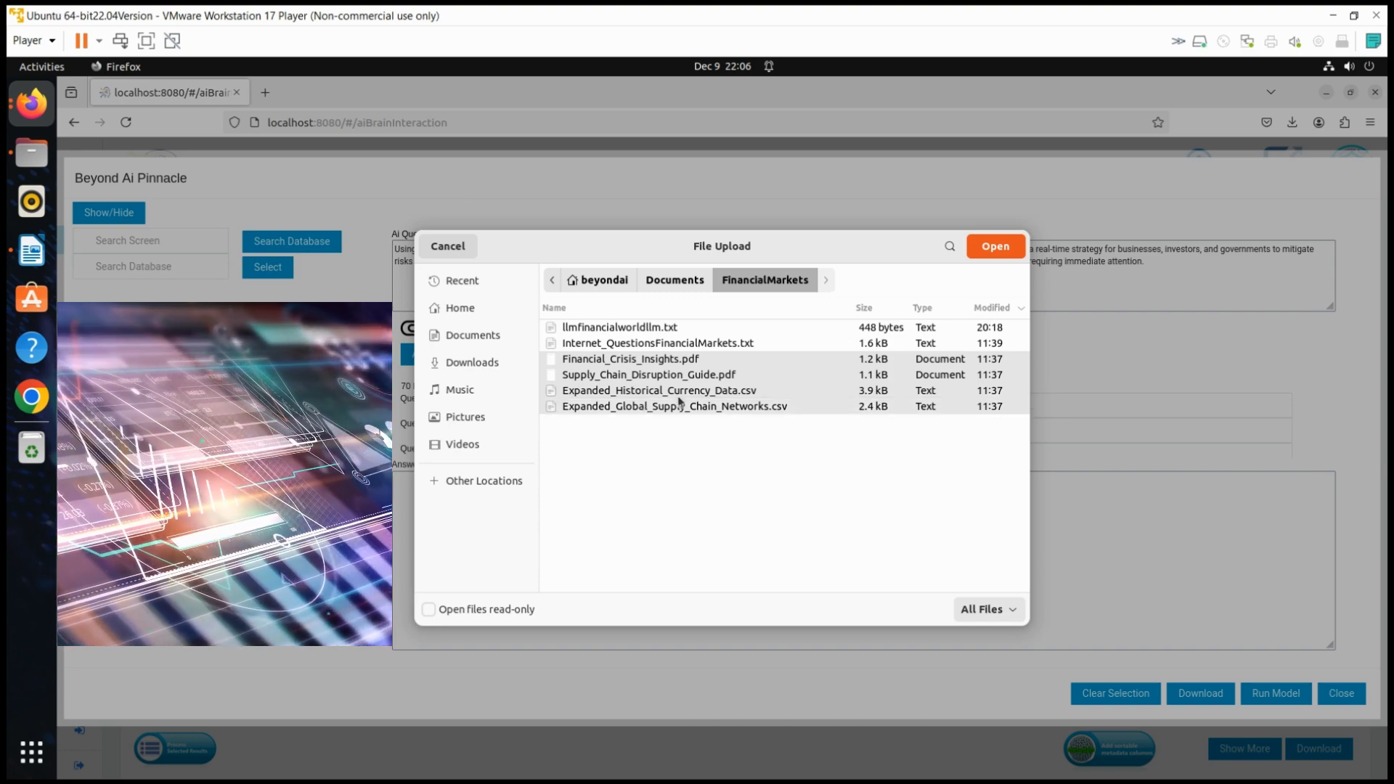
# Step: Upload the four selected documents and focus the answer area
pyautogui.click(995, 247)
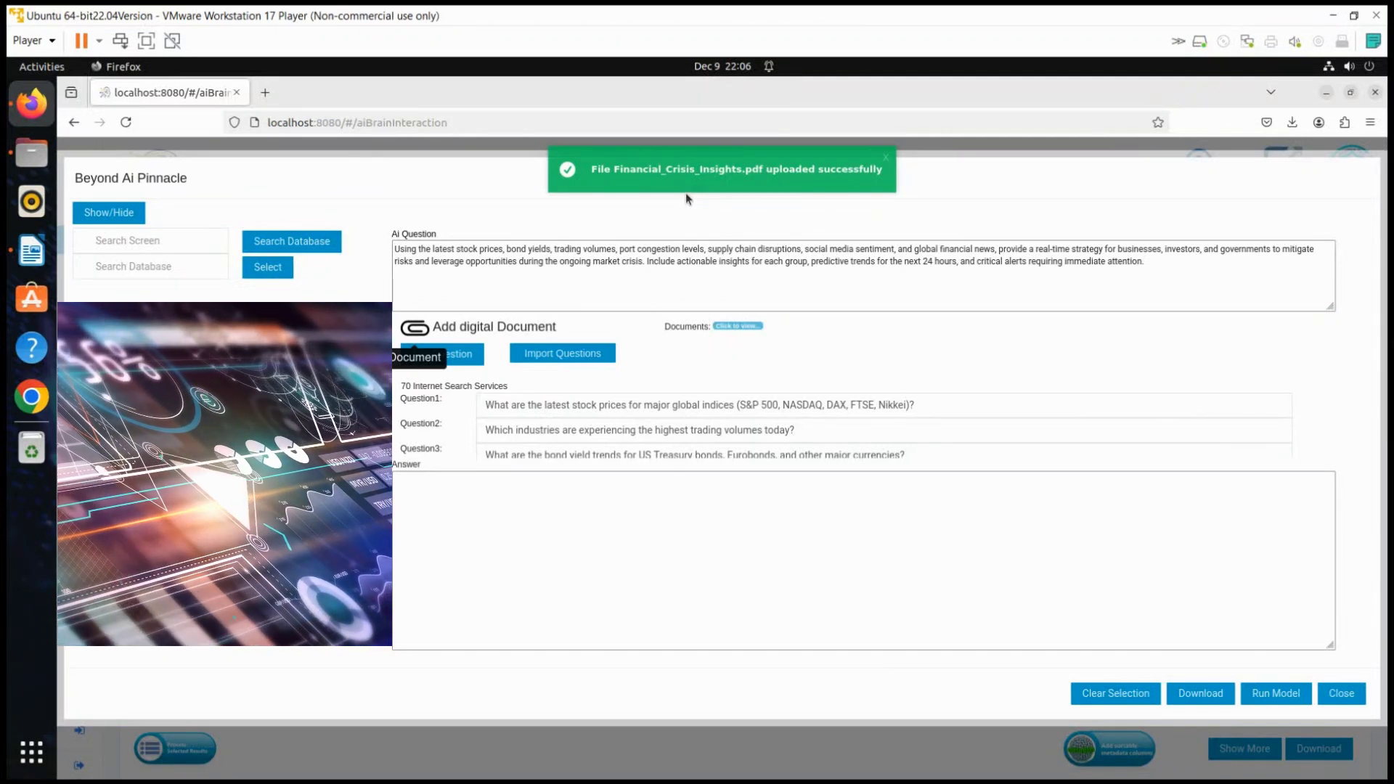
pyautogui.click(809, 539)
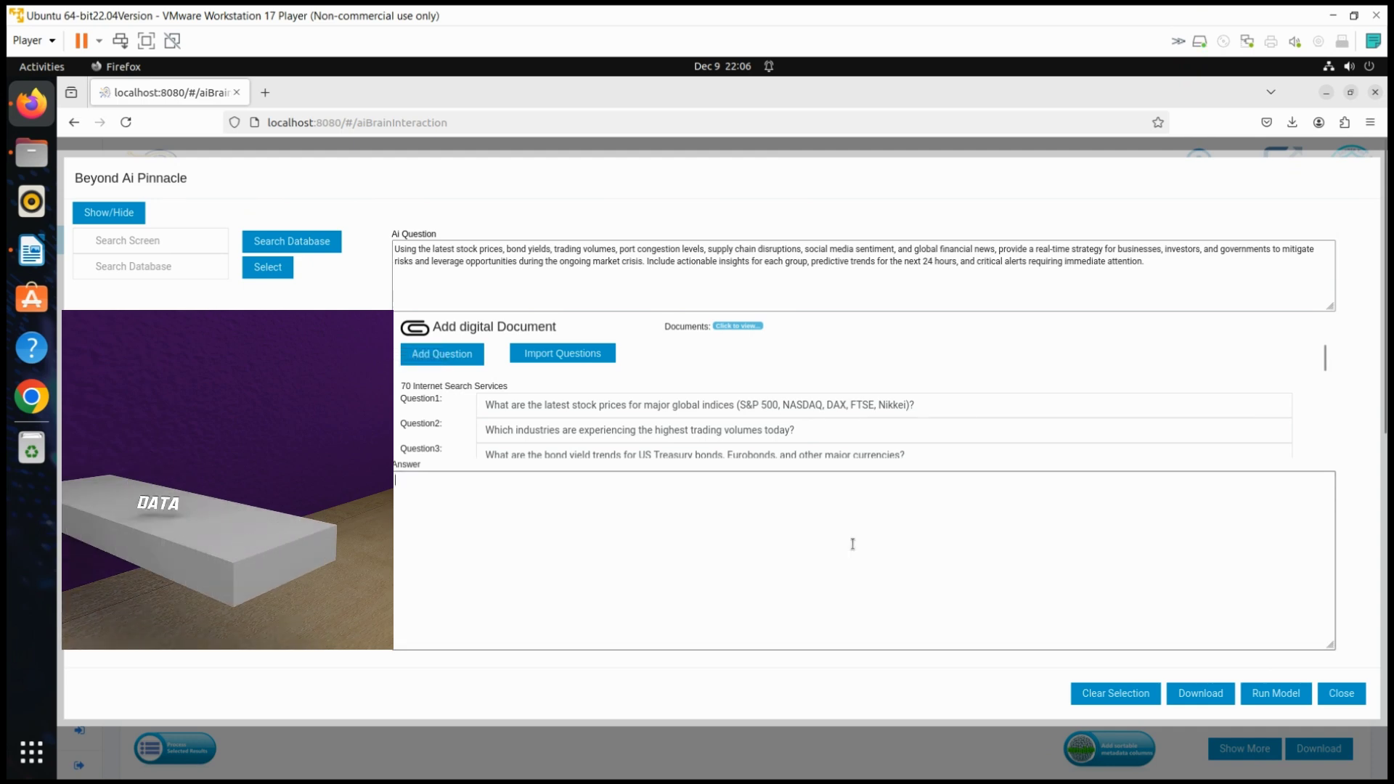
# Step: Run the model for the crisis-strategy answer and download it as DownloadDetails(192).txt
pyautogui.click(1304, 697)
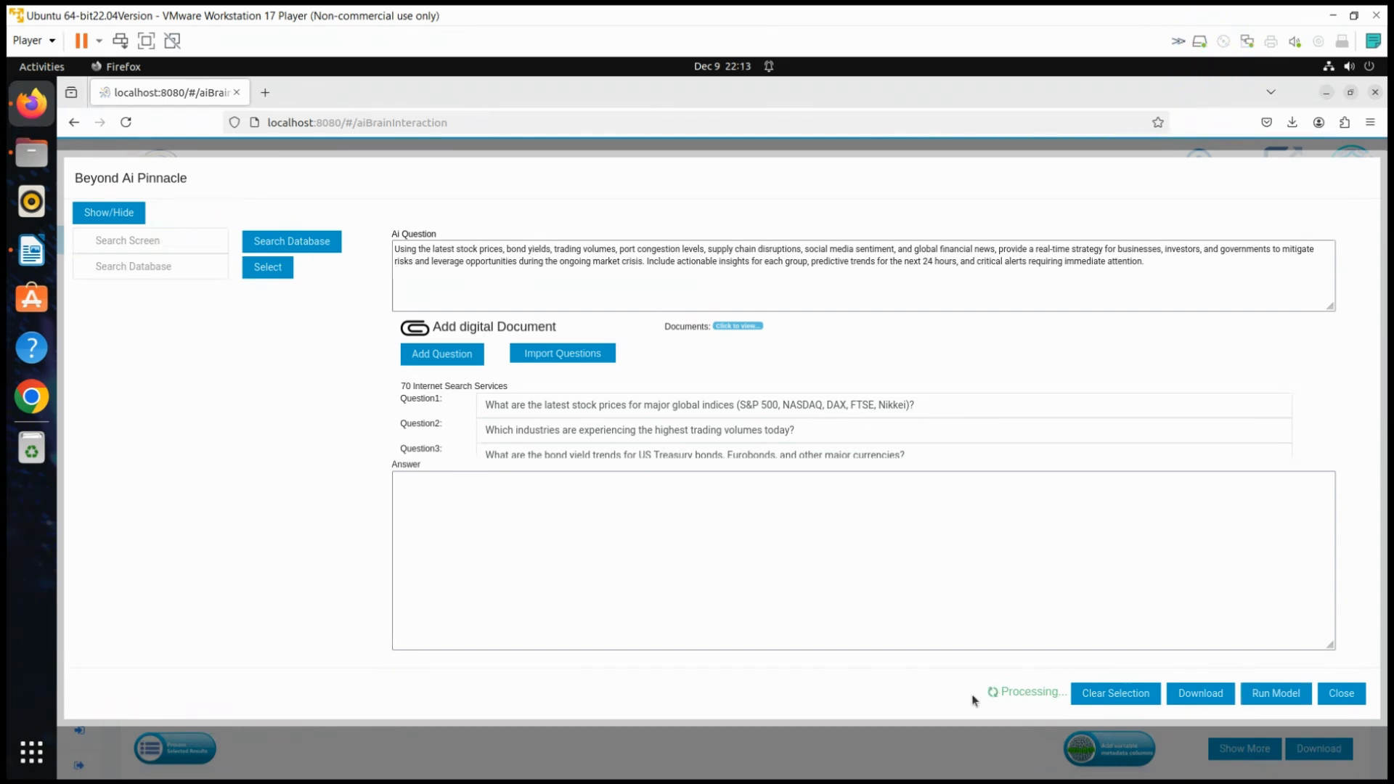
pyautogui.moveTo(772, 480); pyautogui.dragTo(381, 480)
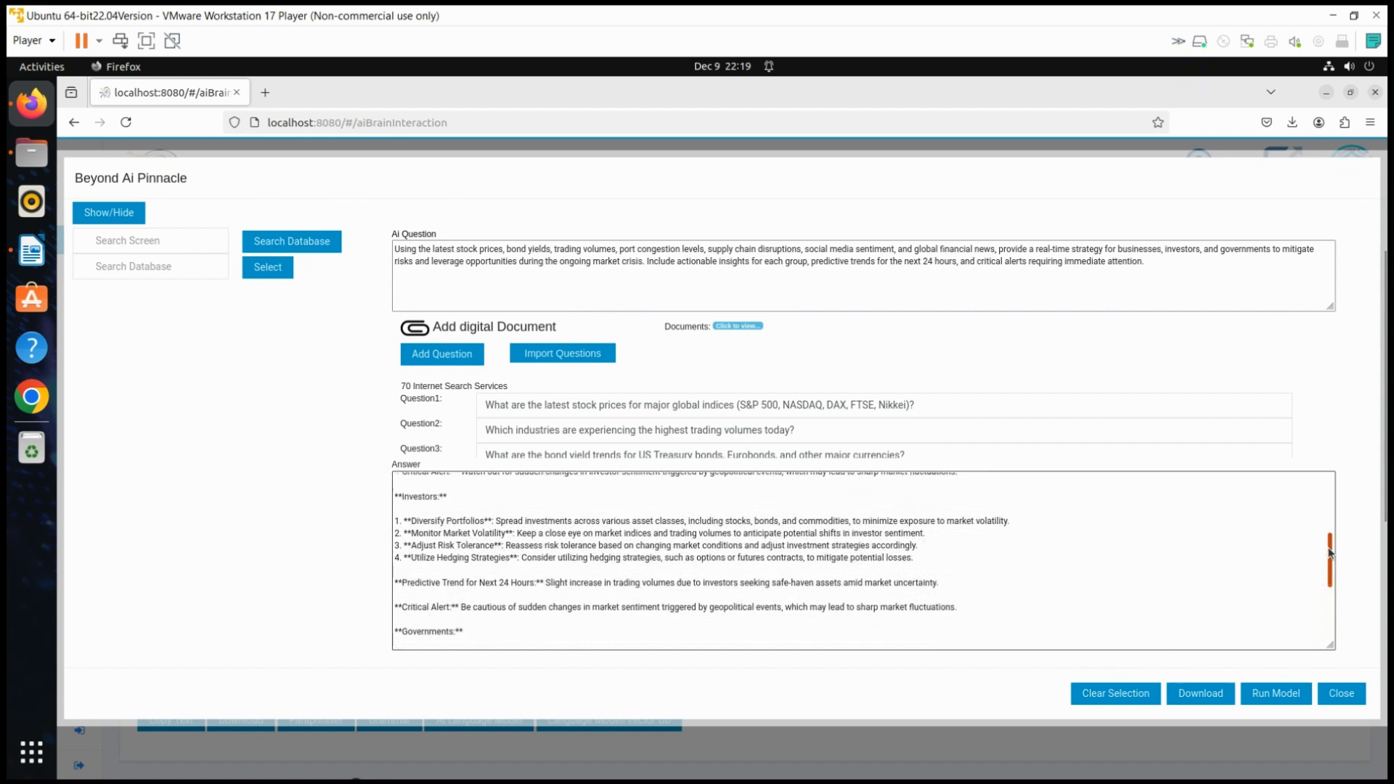
pyautogui.moveTo(1329, 553); pyautogui.dragTo(1330, 497)
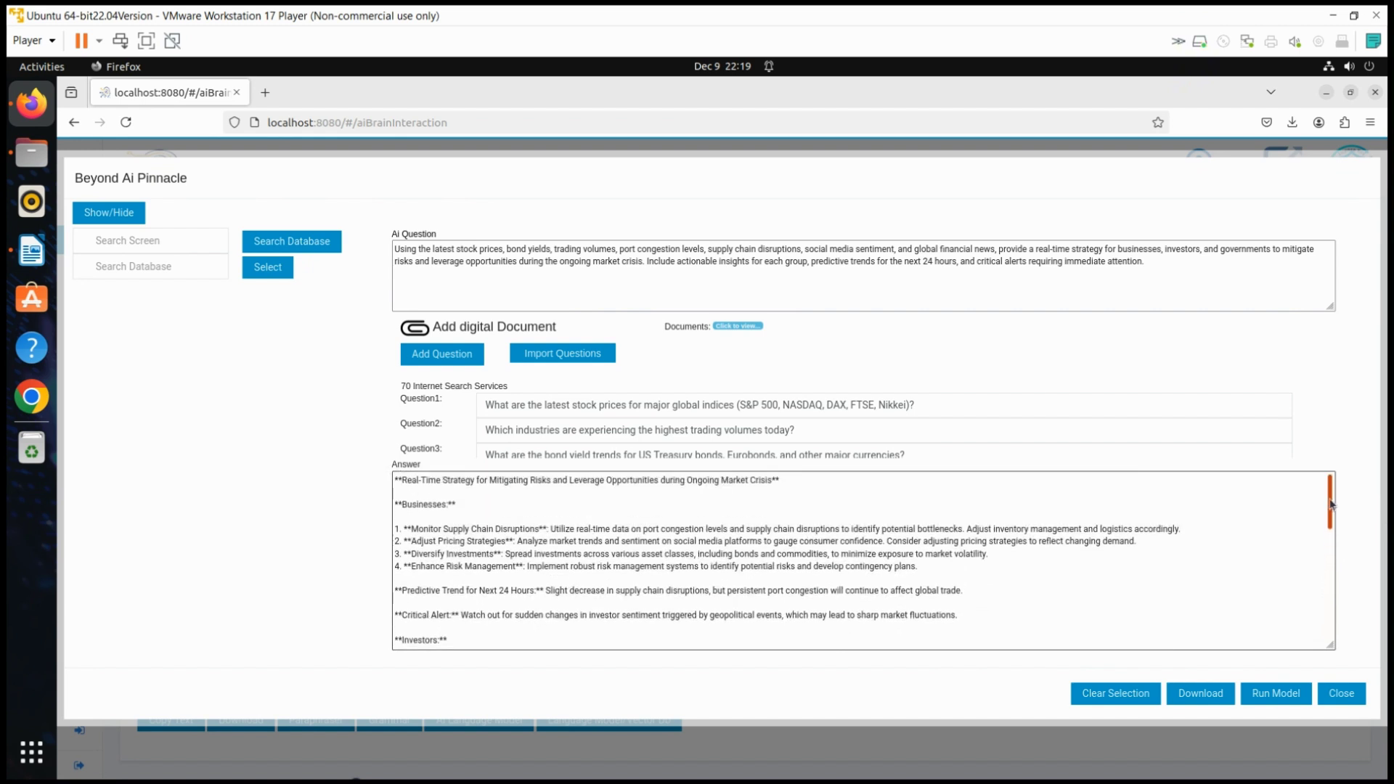
pyautogui.click(1201, 699)
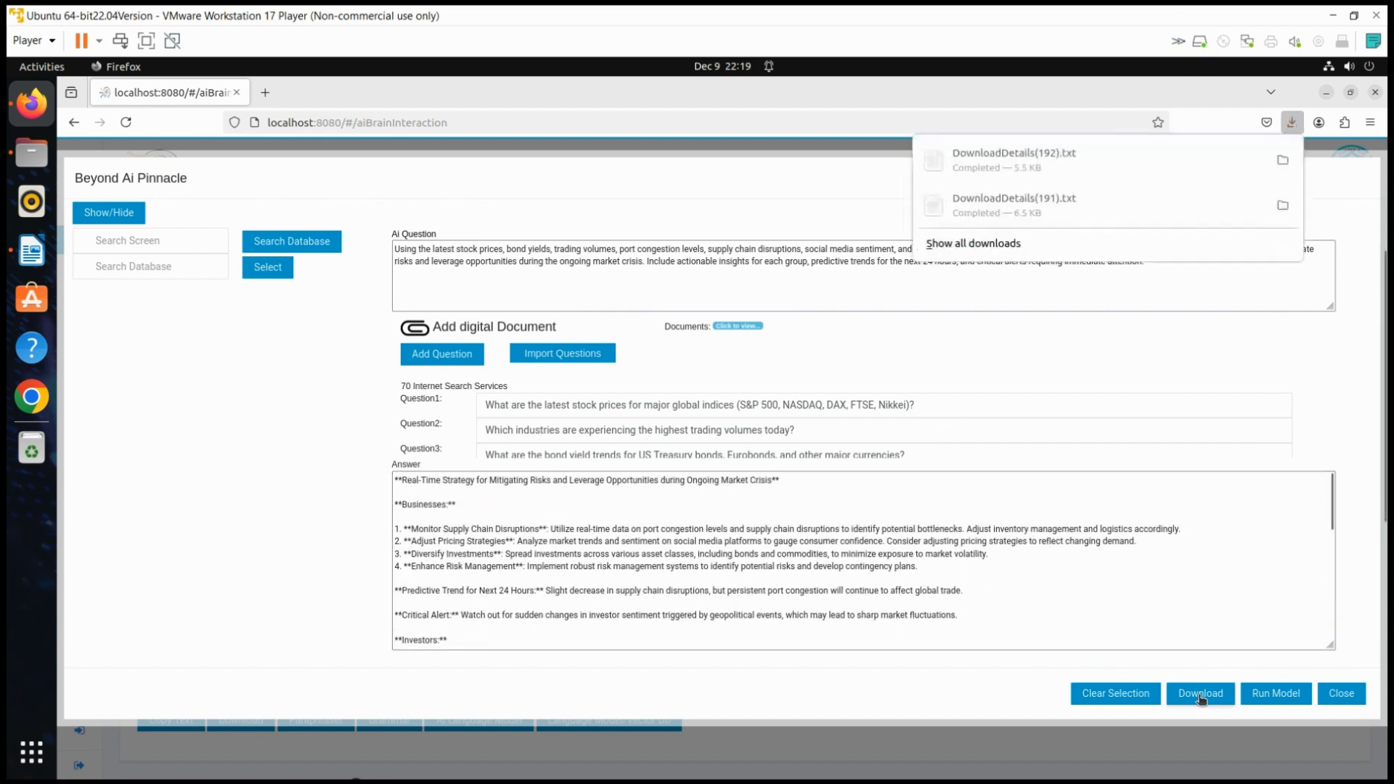
# Step: Open DownloadDetails(192).txt in Writer and select the 'Question:' label
pyautogui.click(1050, 161)
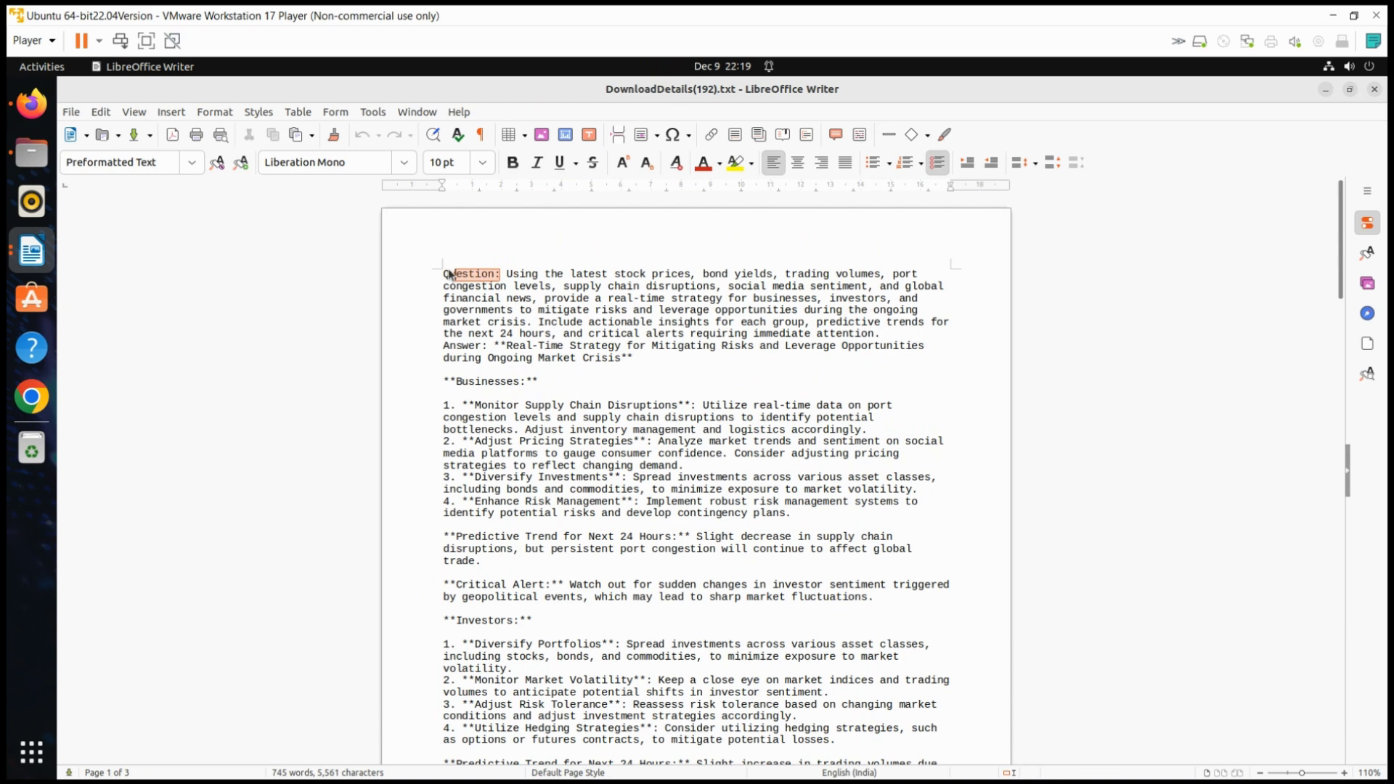
pyautogui.moveTo(450, 274); pyautogui.dragTo(442, 275)
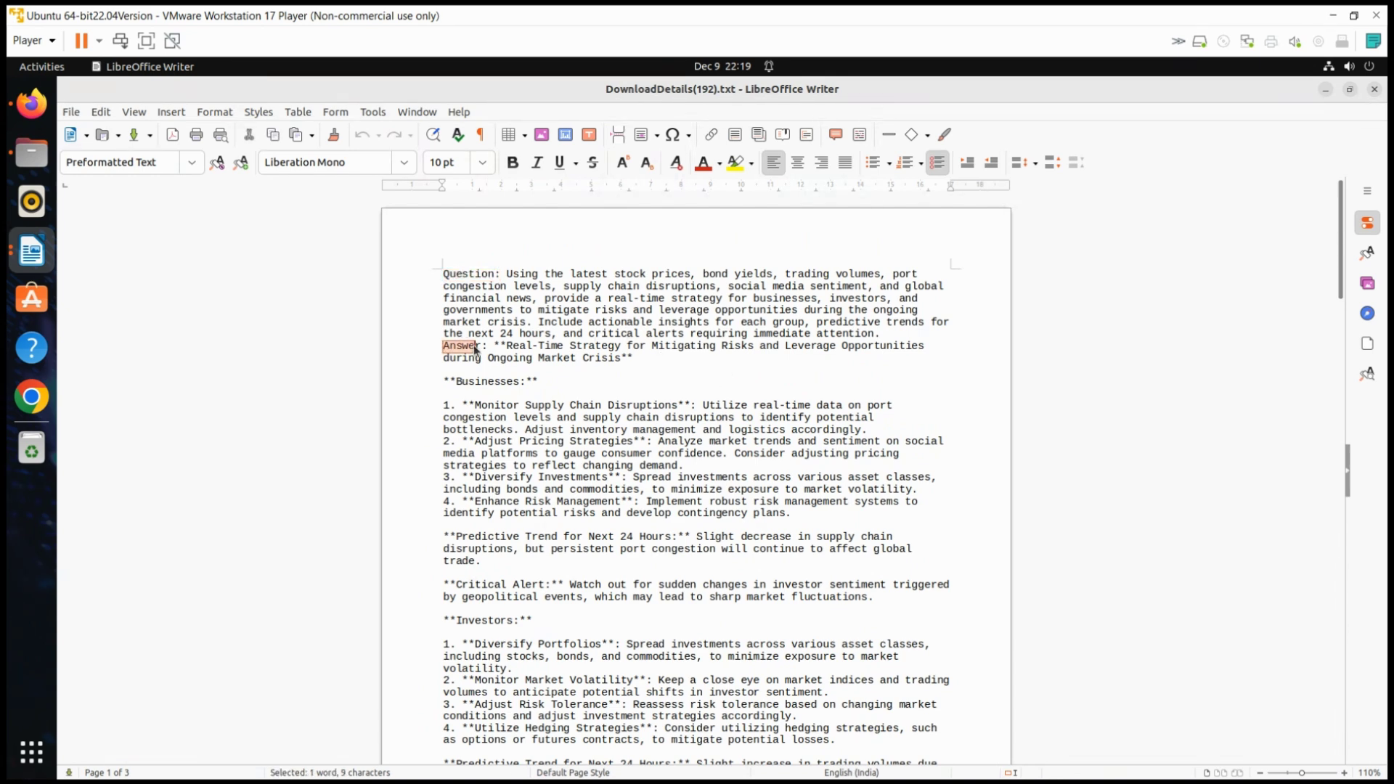
pyautogui.scroll(-4, 553, 431)
pyautogui.scroll(-2, 551, 430)
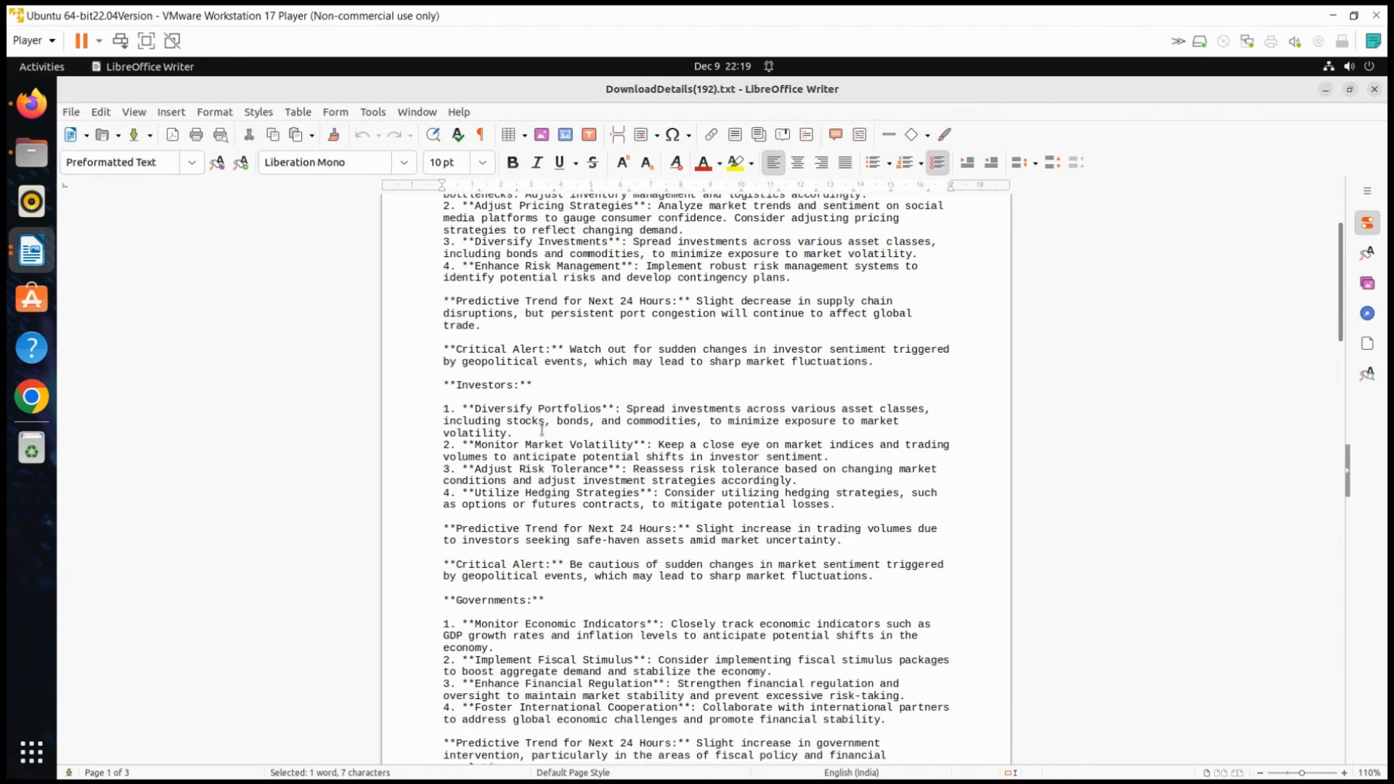
pyautogui.scroll(-2, 545, 429)
pyautogui.scroll(-1, 541, 426)
pyautogui.scroll(-1, 540, 425)
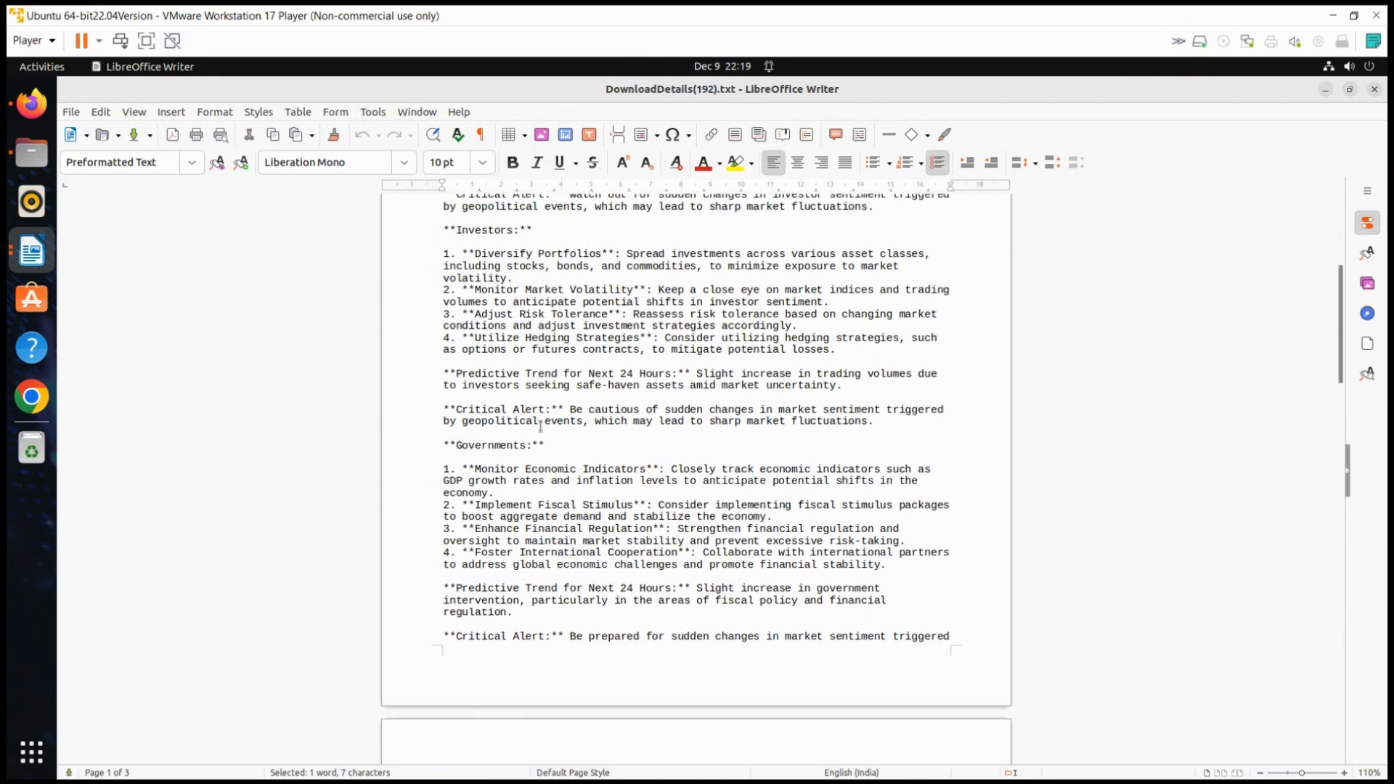
pyautogui.scroll(-3, 540, 426)
pyautogui.scroll(-3, 540, 426)
pyautogui.scroll(-1, 541, 426)
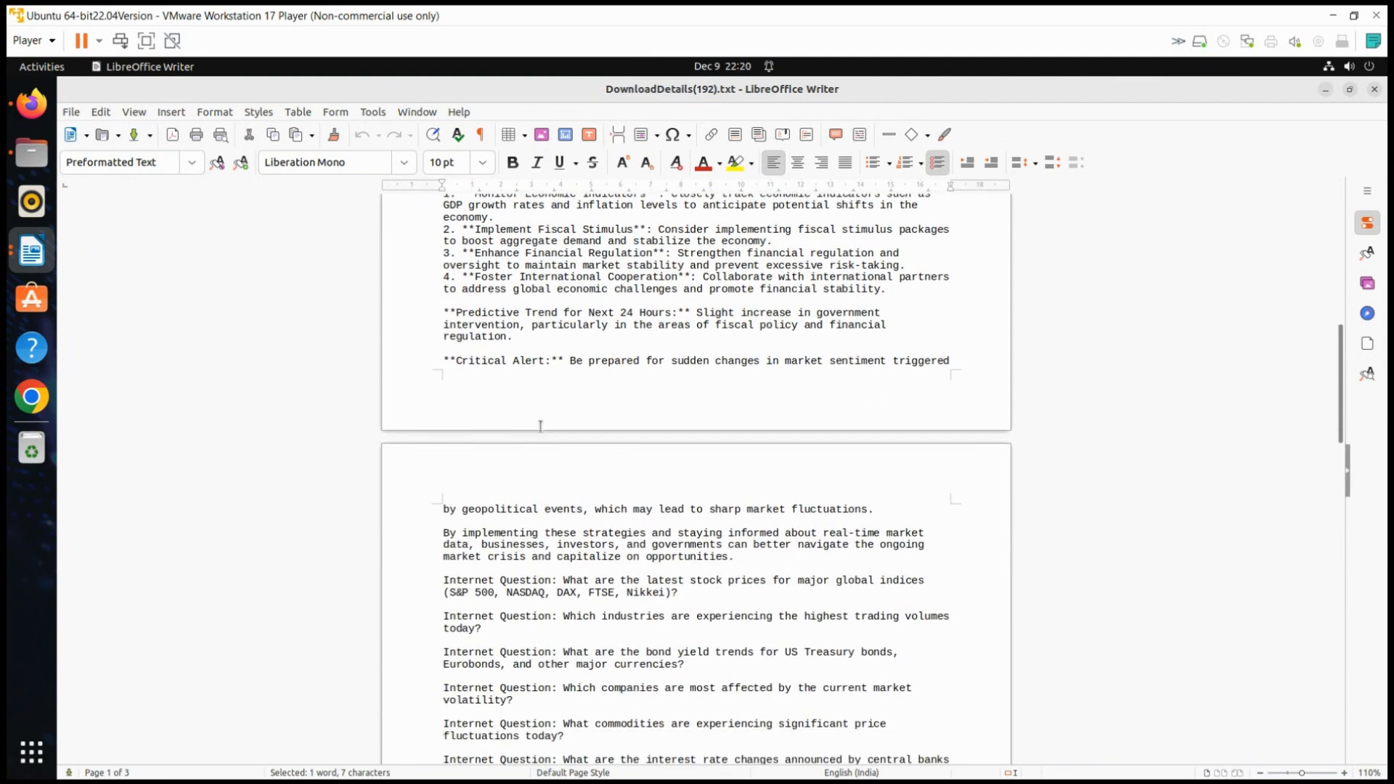
pyautogui.scroll(-1, 540, 425)
pyautogui.scroll(-2, 541, 425)
pyautogui.scroll(-1, 540, 426)
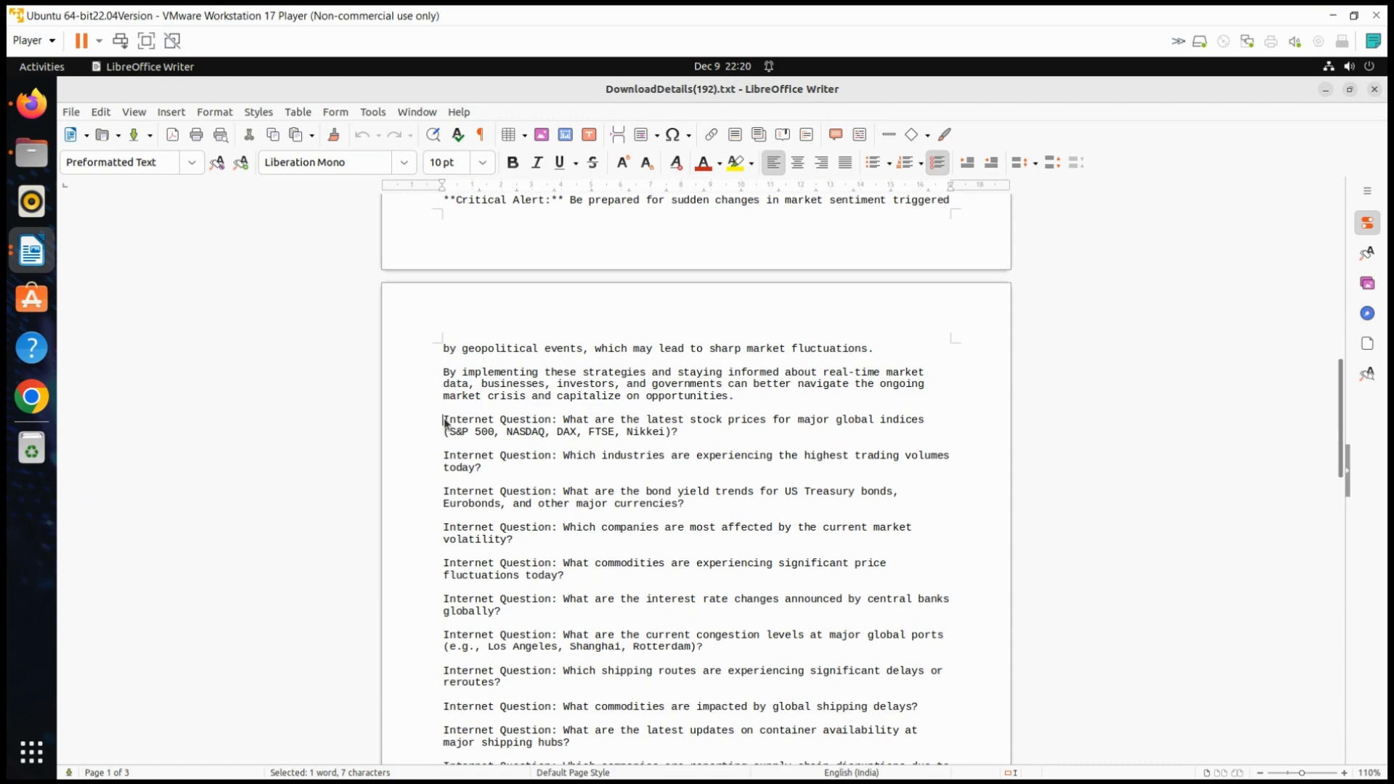
pyautogui.scroll(-3, 546, 435)
pyautogui.scroll(-8, 527, 498)
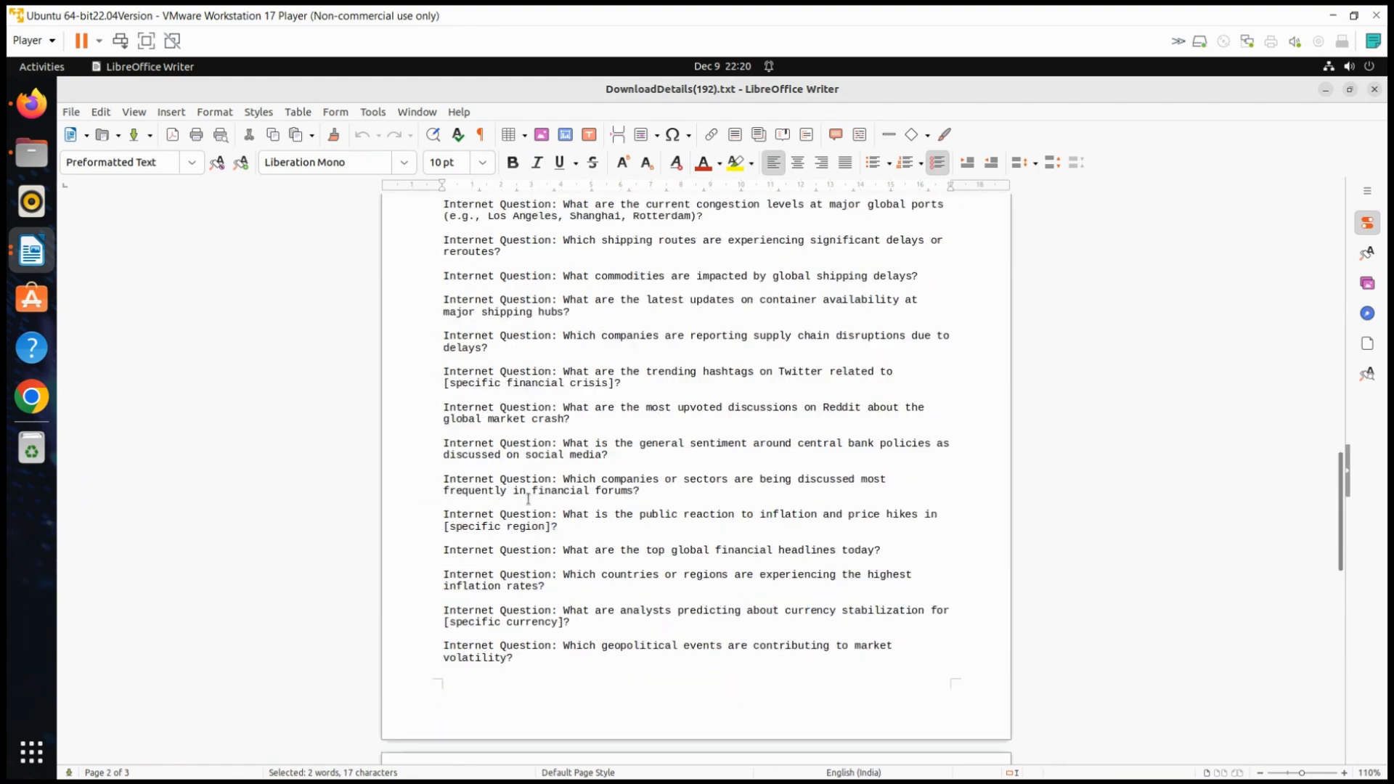
pyautogui.scroll(-8, 527, 499)
pyautogui.moveTo(1340, 556); pyautogui.dragTo(873, 224)
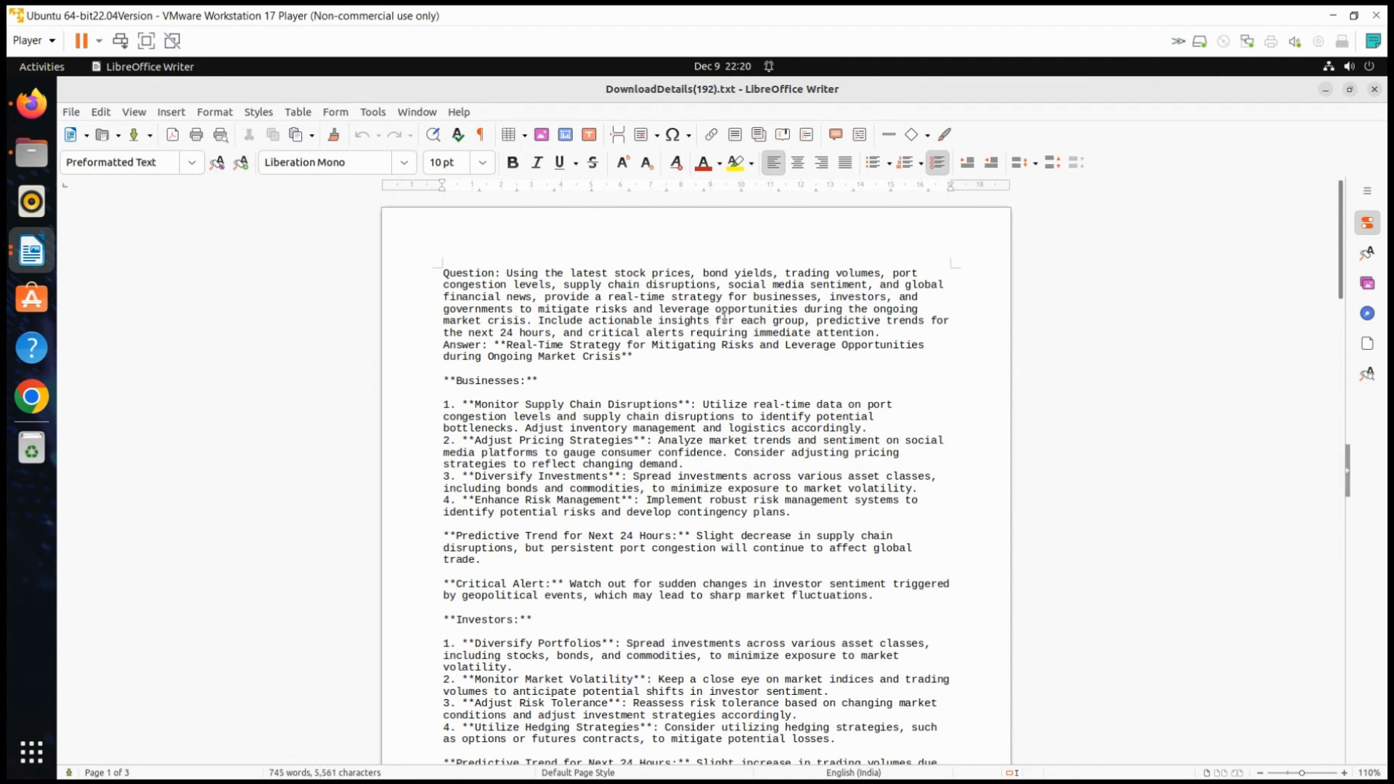
# Step: Close the LibreOffice Writer results window to return to Firefox
pyautogui.click(1374, 90)
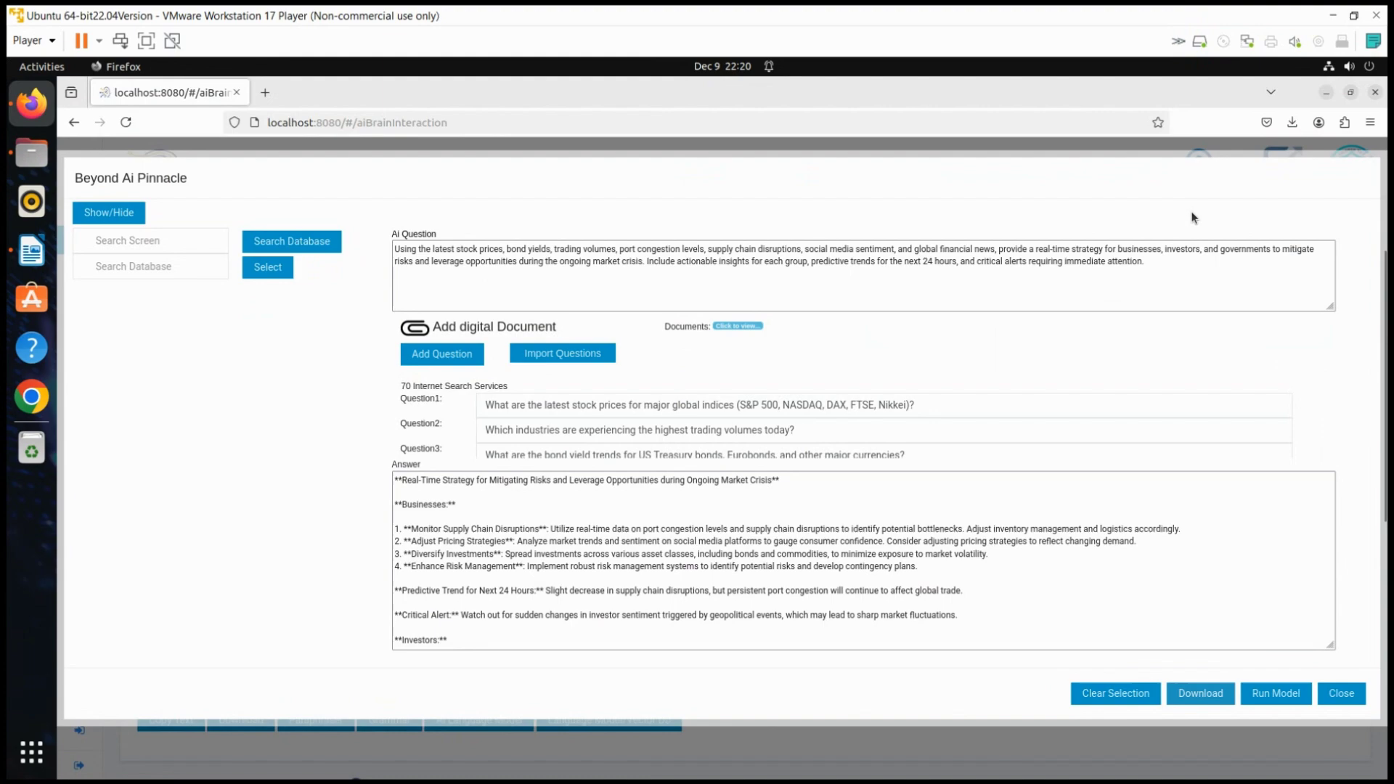